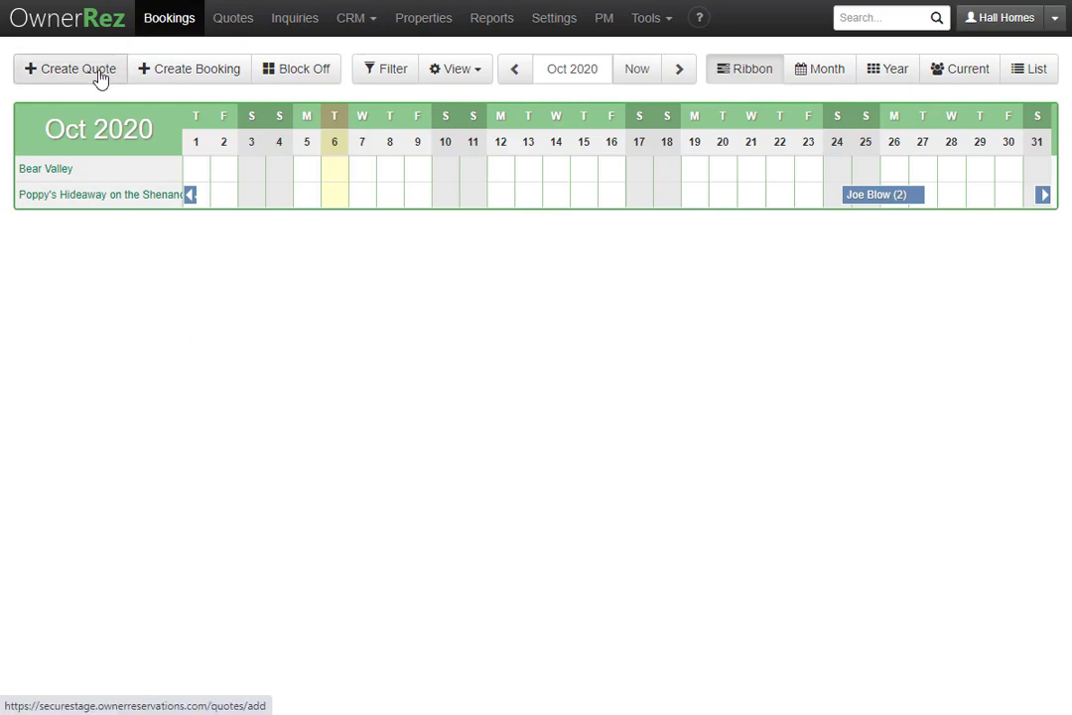
- Discard the quote started from the Oct 15 calendar date and go to the Quotes list
click(587, 197)
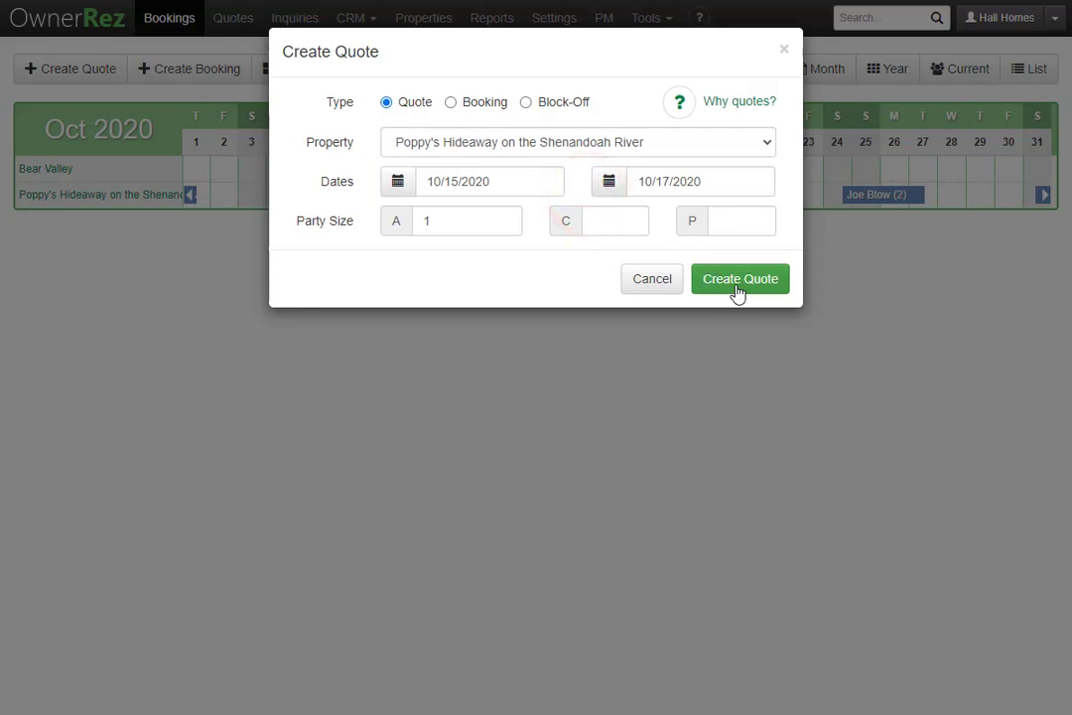
click(652, 280)
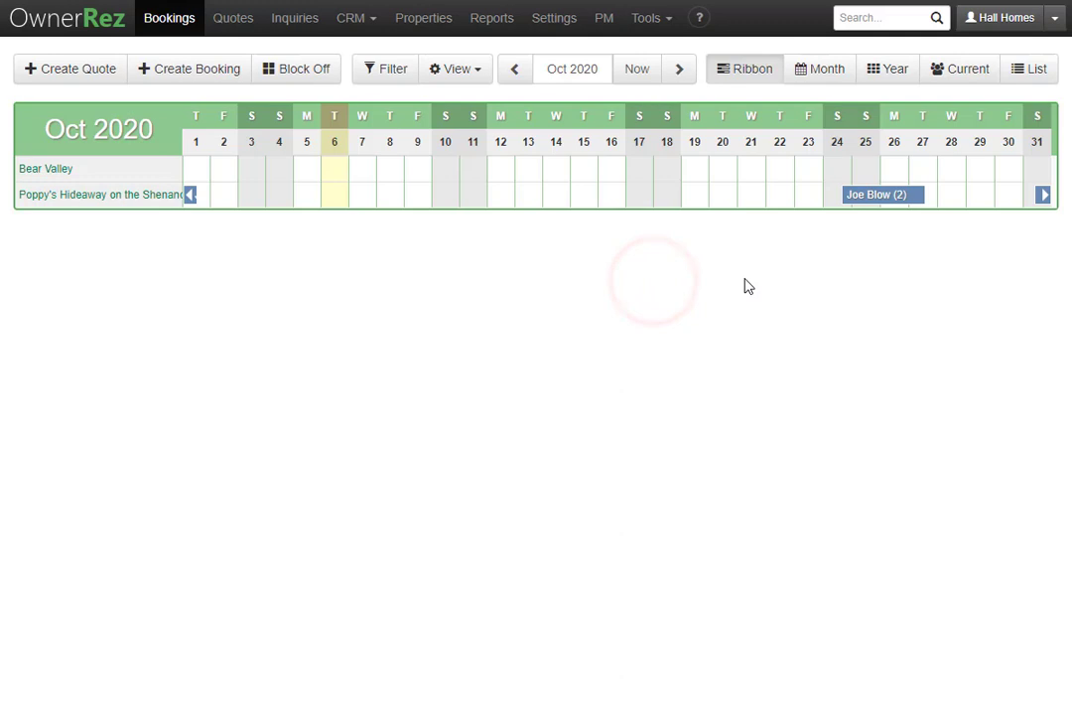
click(231, 28)
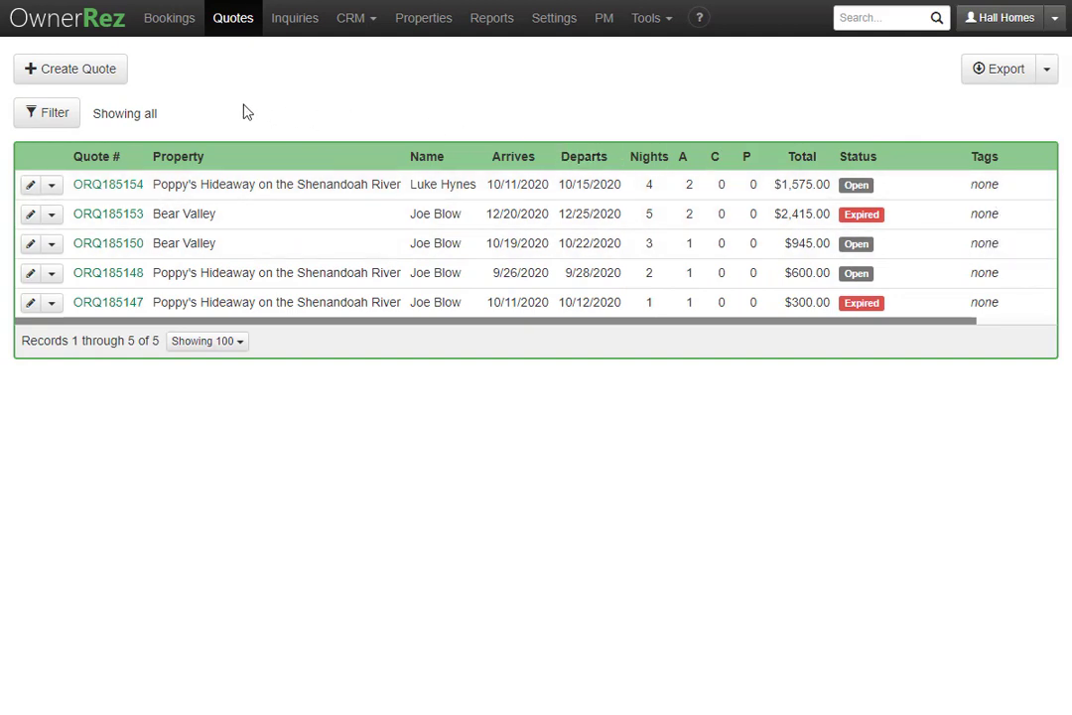
- Start a Bear Valley quote for Oct 5–8, 2020 with 2 adults, priced $1,050.00 for 3 nights
click(72, 86)
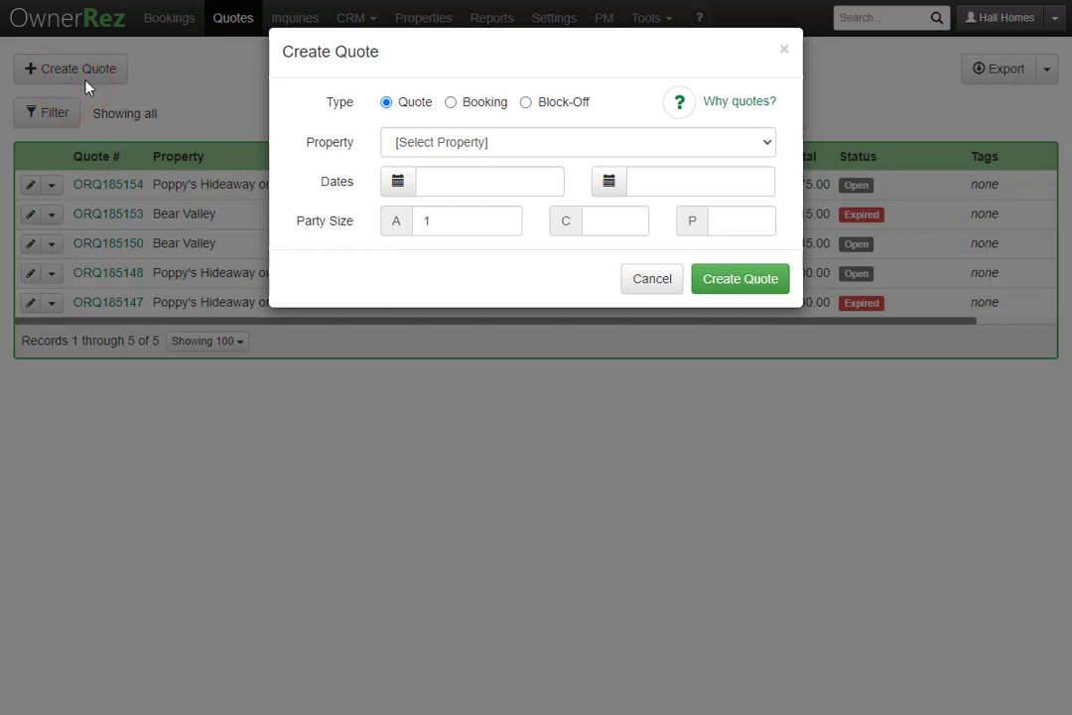
click(544, 145)
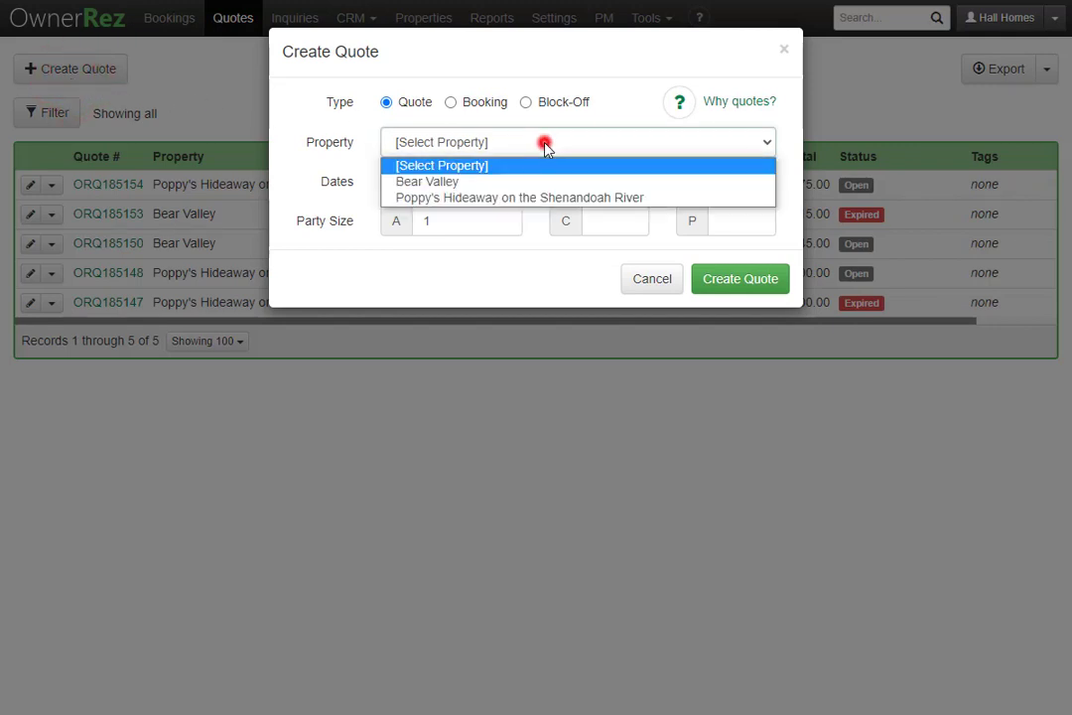
click(529, 184)
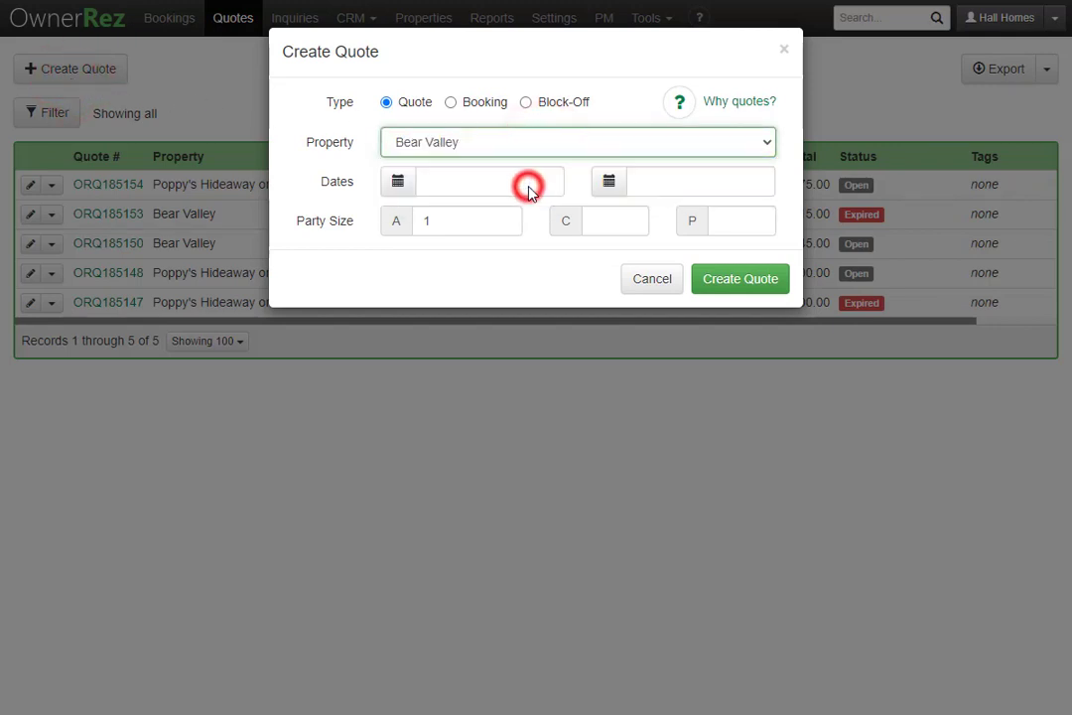
click(399, 184)
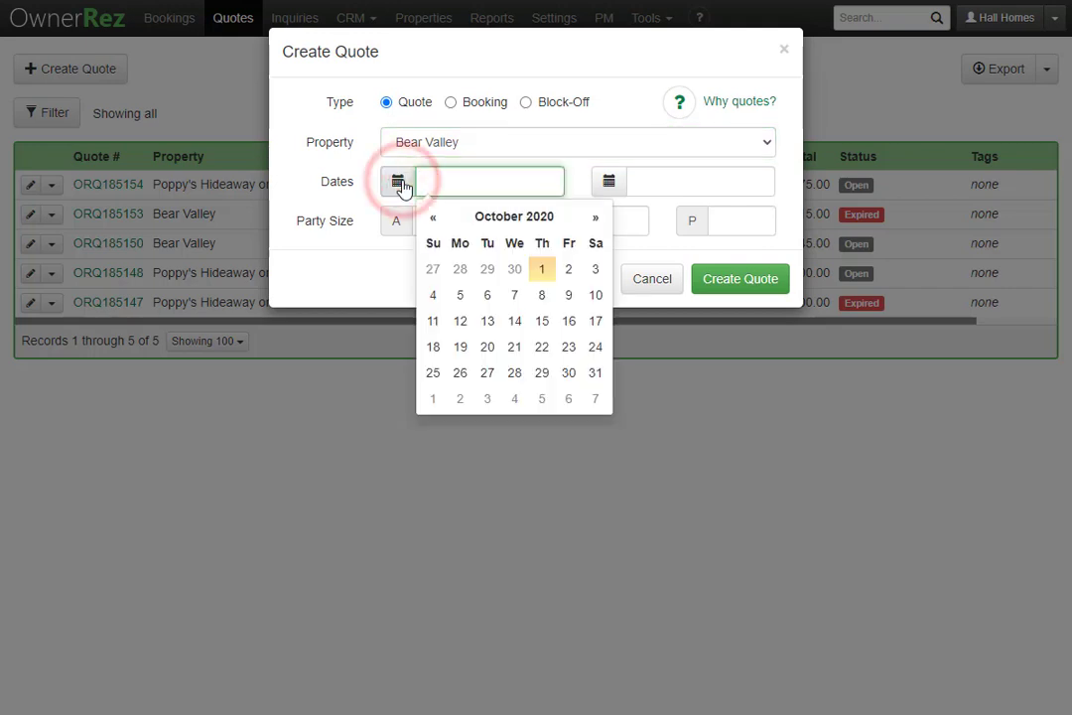
click(460, 295)
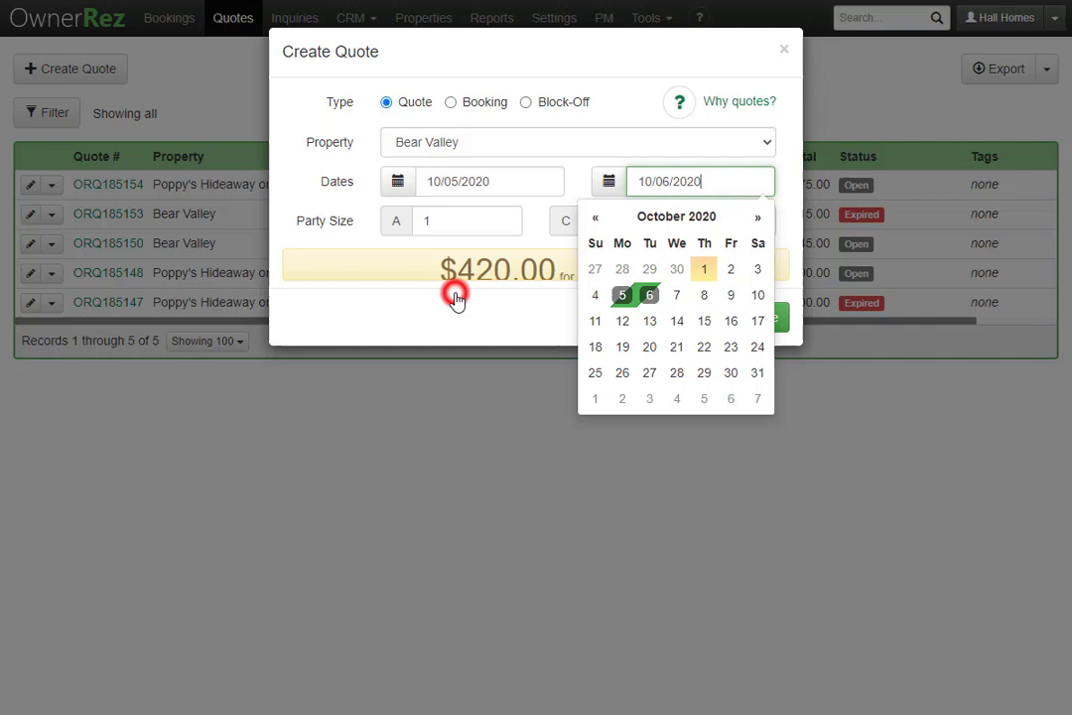
click(700, 305)
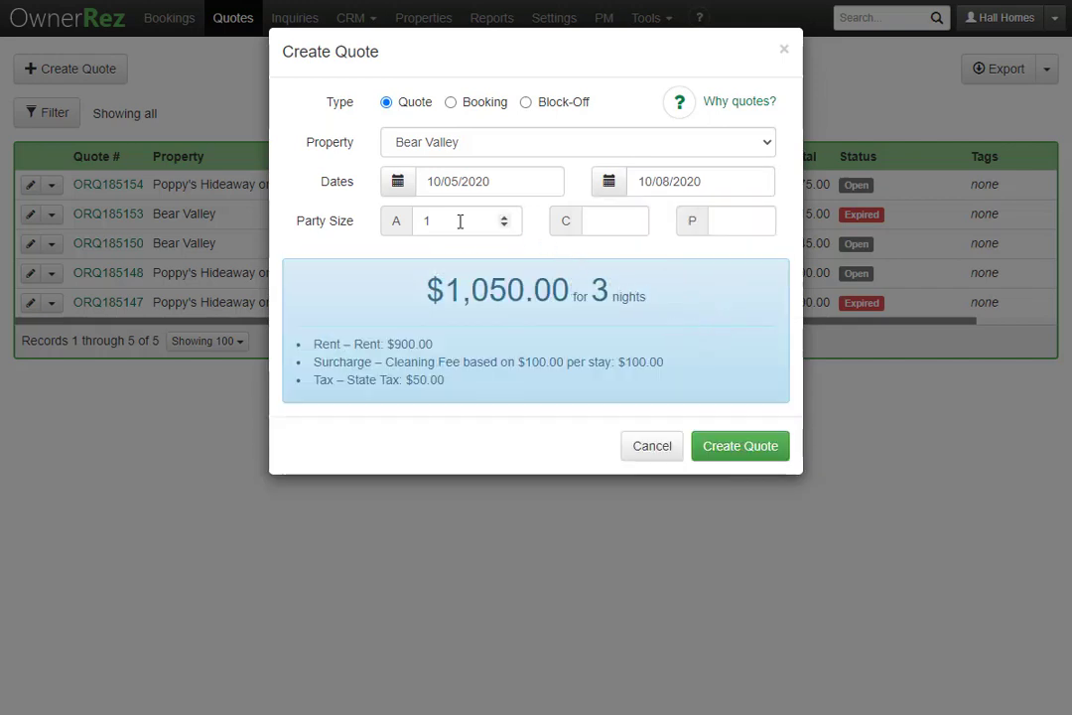
click(505, 216)
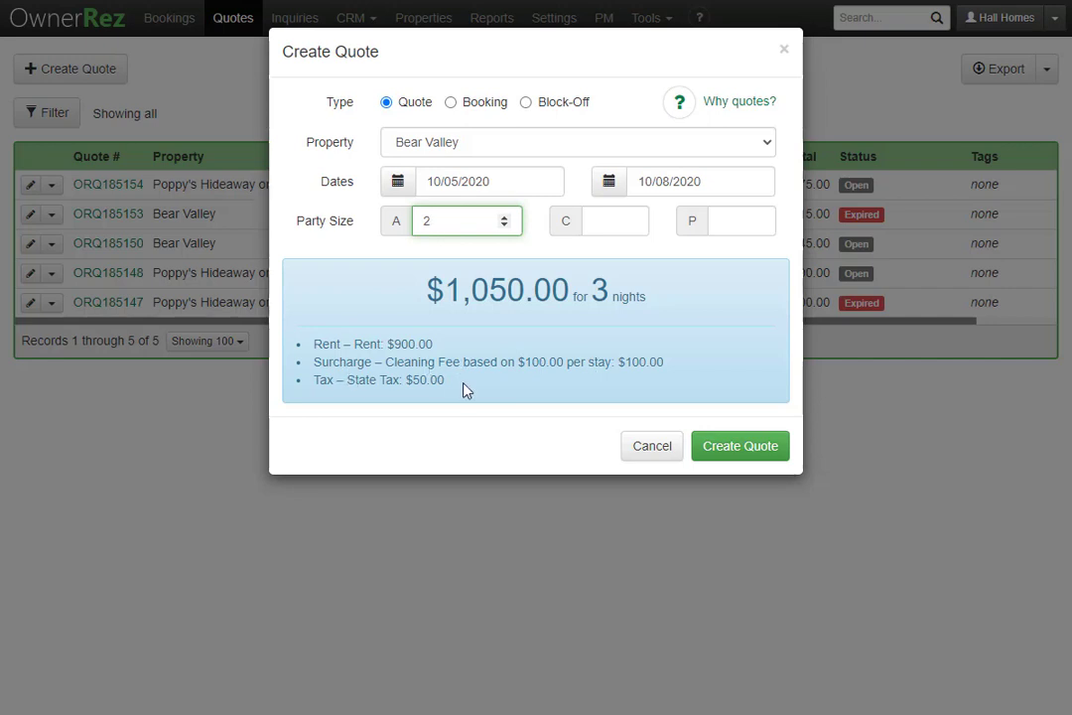
- Create the quote and attach the matching existing guest record looked up by name
click(745, 447)
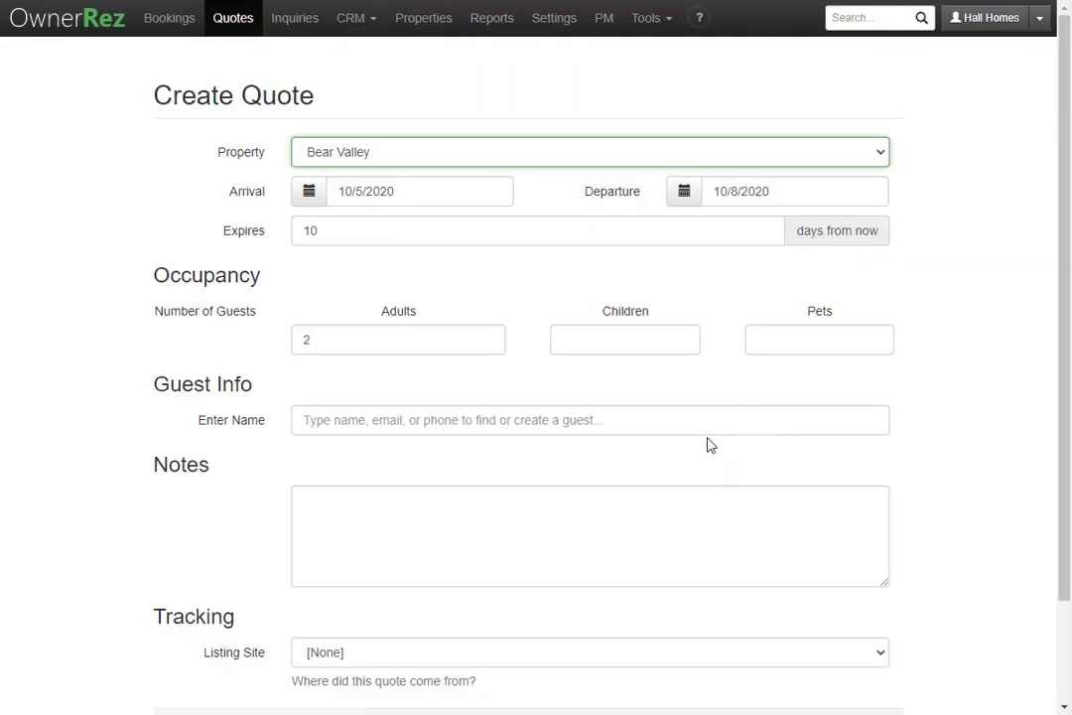
click(561, 423)
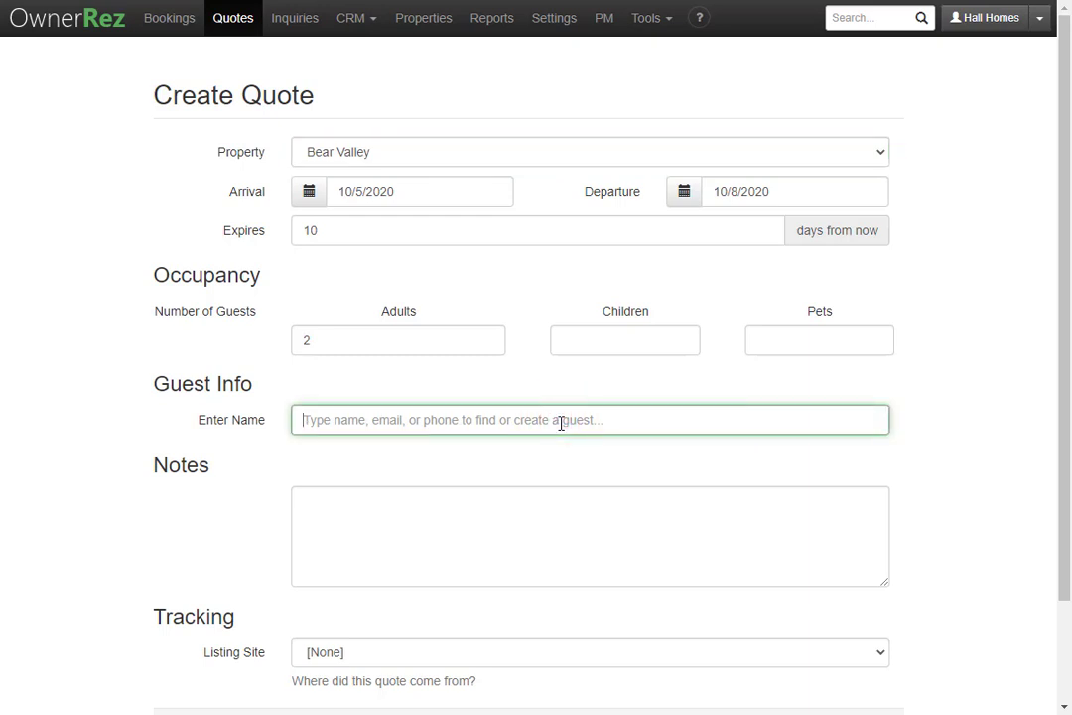
text(luk)
click(463, 452)
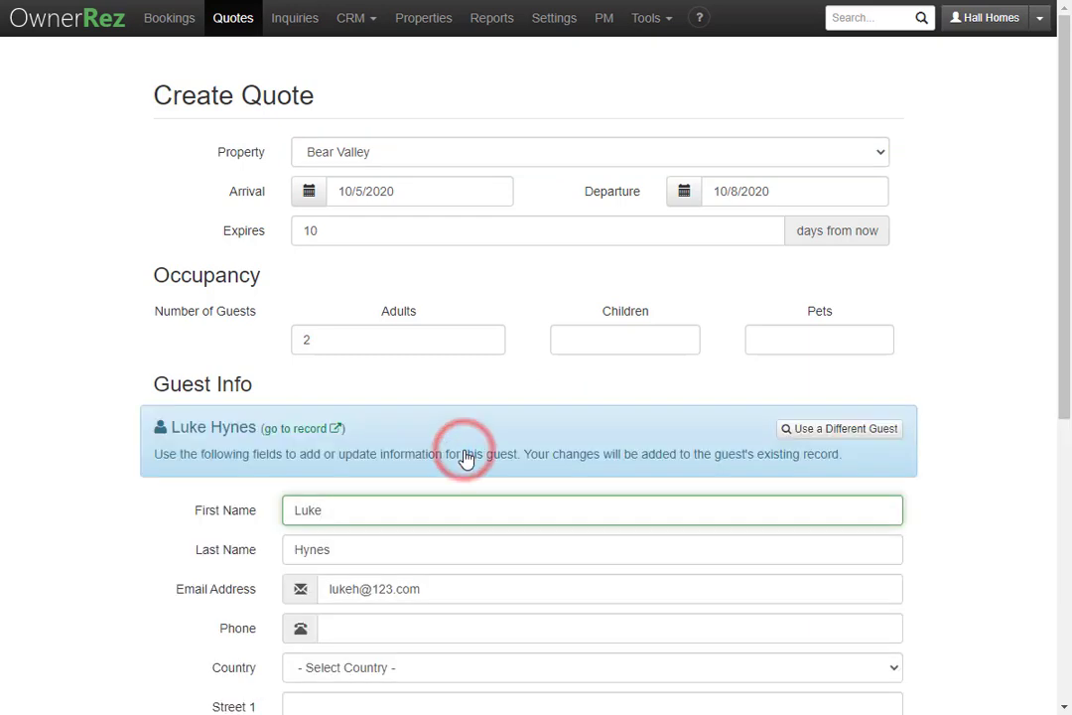
scroll(466, 452, down, 3)
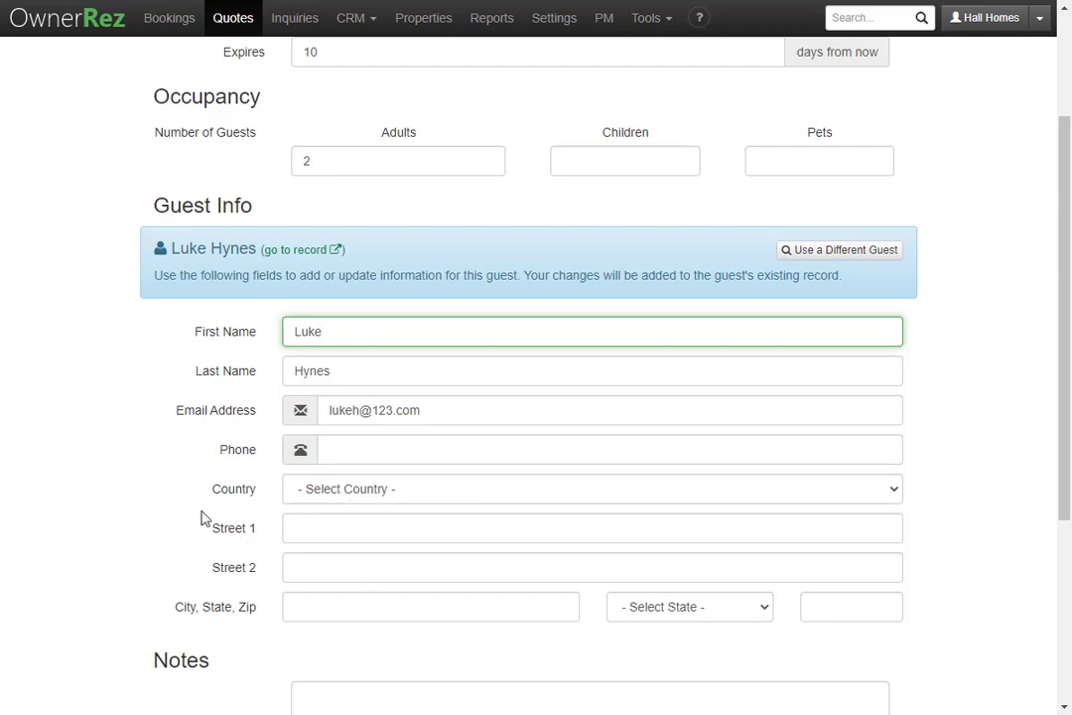
scroll(250, 547, up, 2)
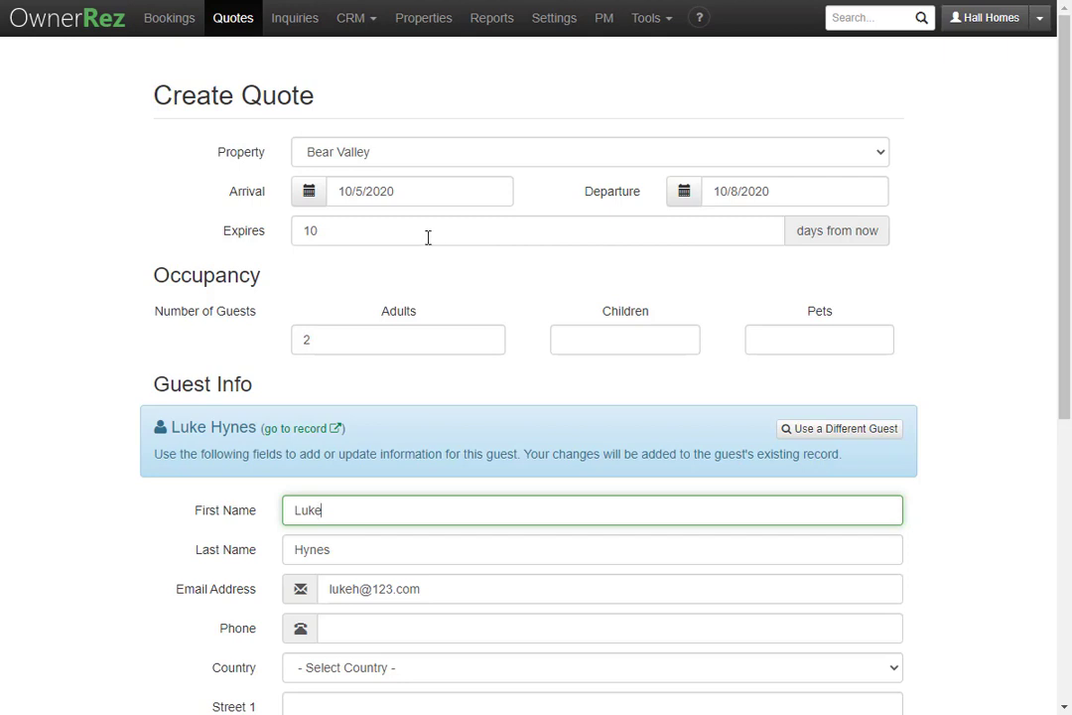
- Set the quote's expiry to 15 days from now
click(335, 232)
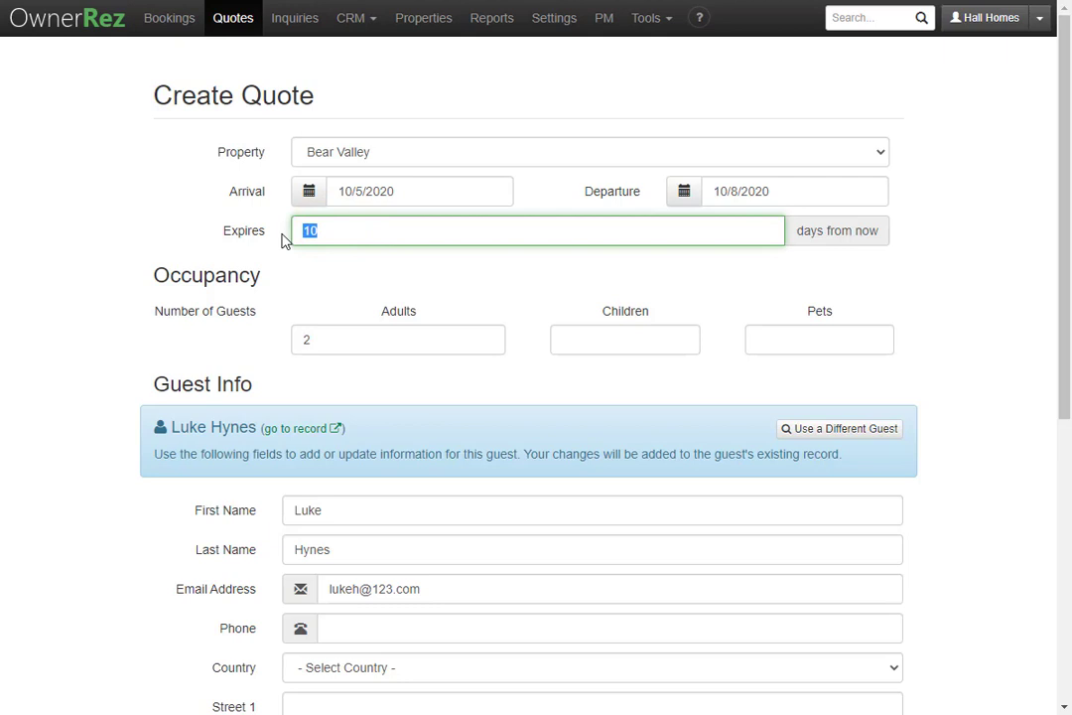
text(15)
scroll(424, 307, down, 5)
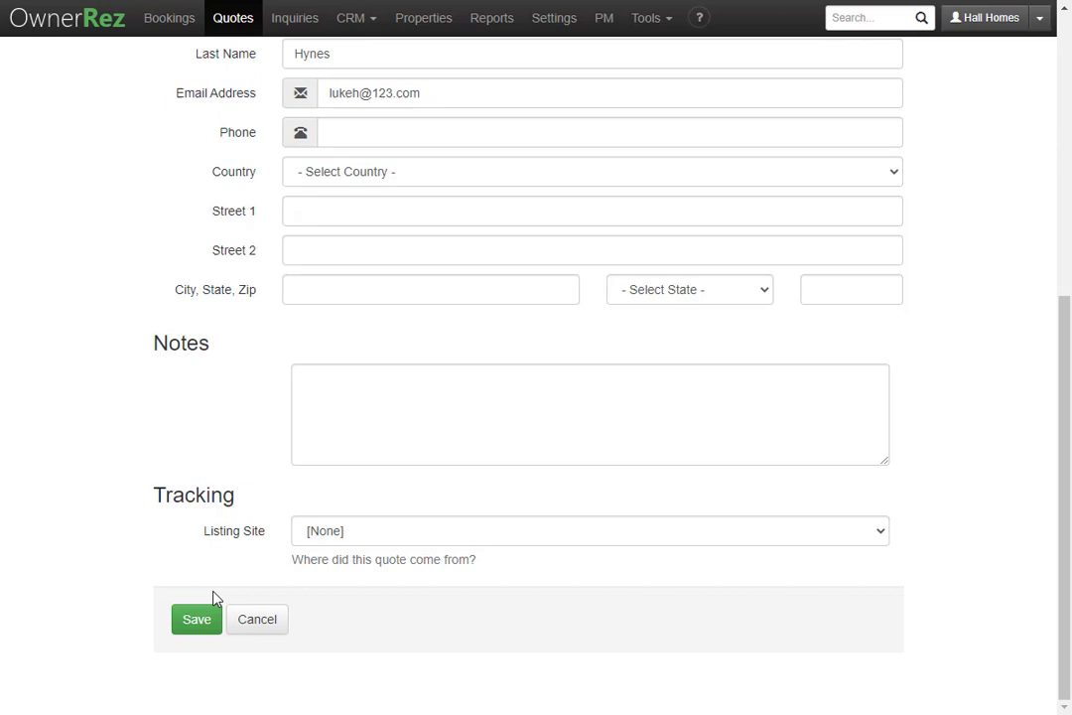
click(185, 624)
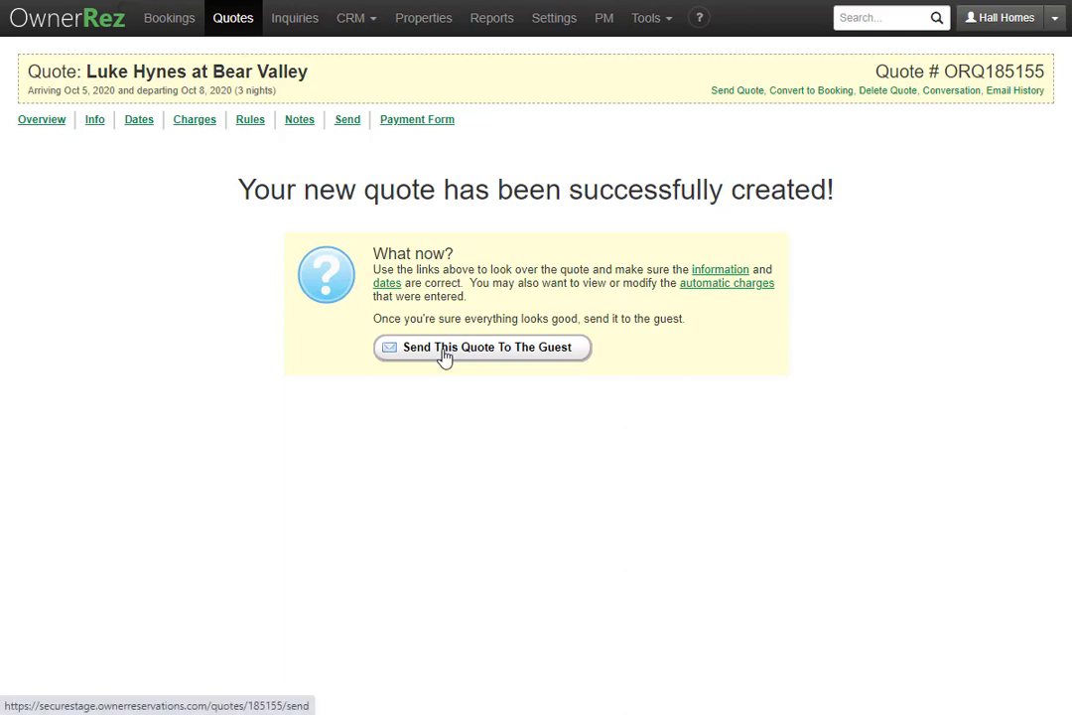
click(204, 123)
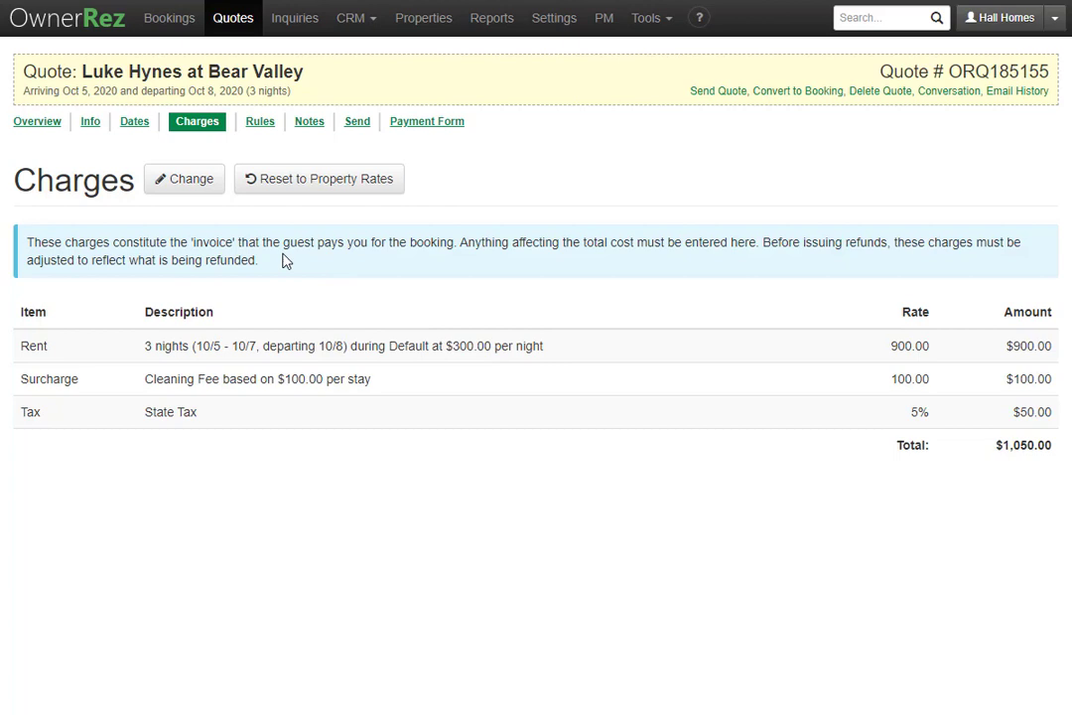
click(35, 124)
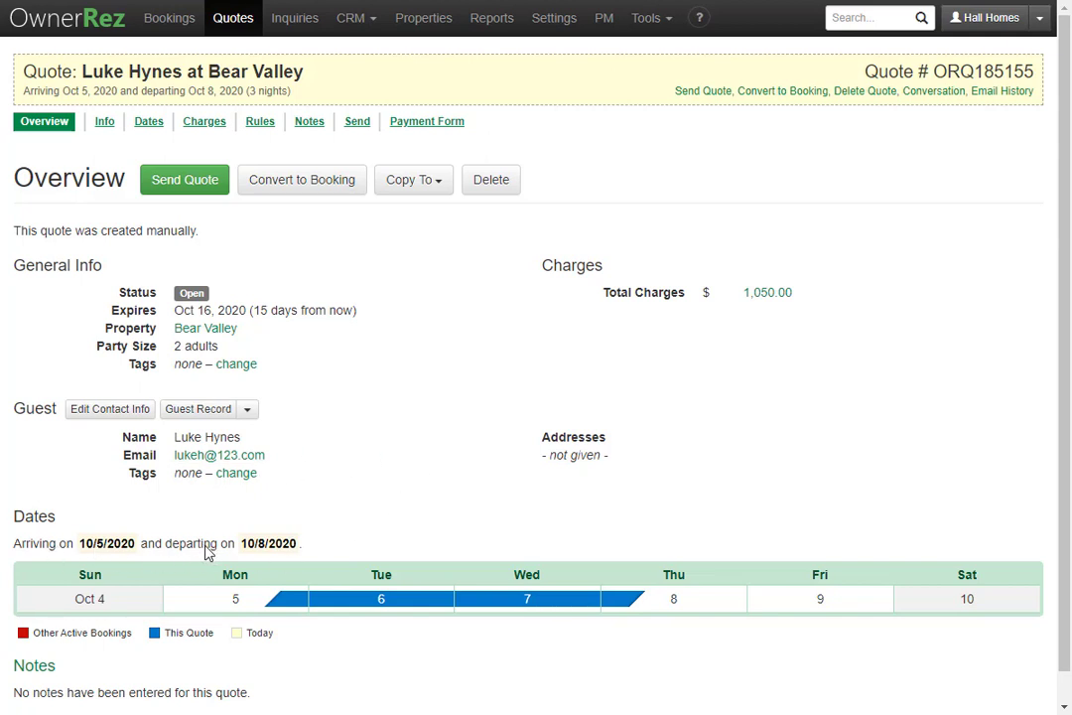
- Check the Copy To options, then view the quote's info: 2 adults, expiring Oct 16, 2020
scroll(263, 554, down, 1)
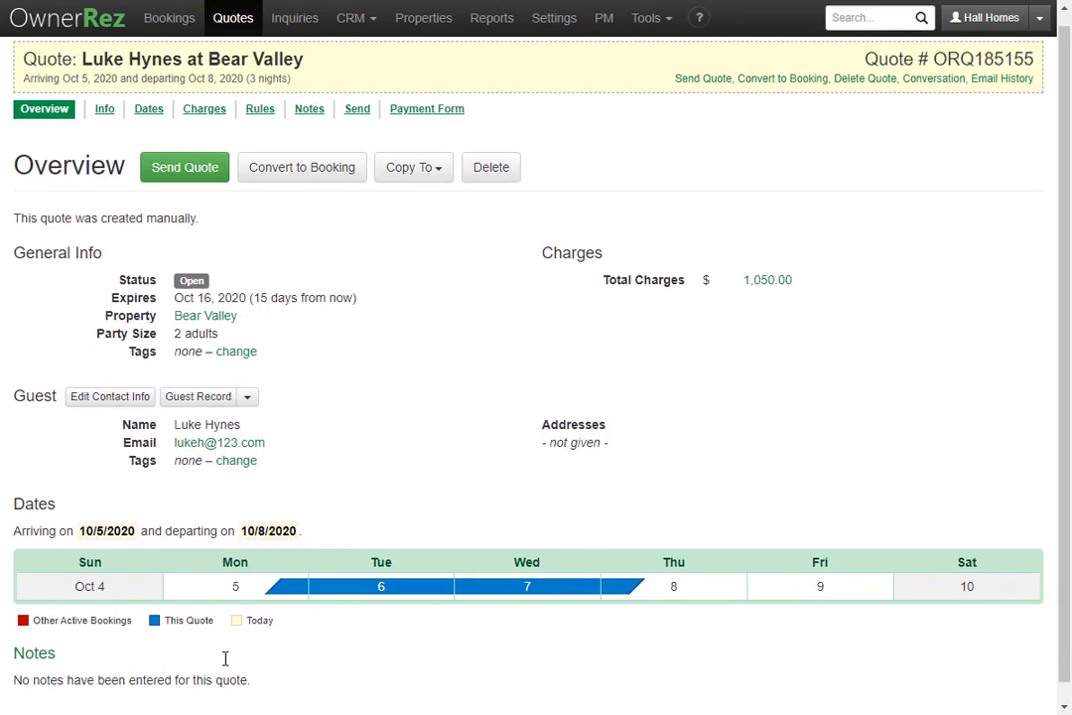
scroll(225, 659, up, 1)
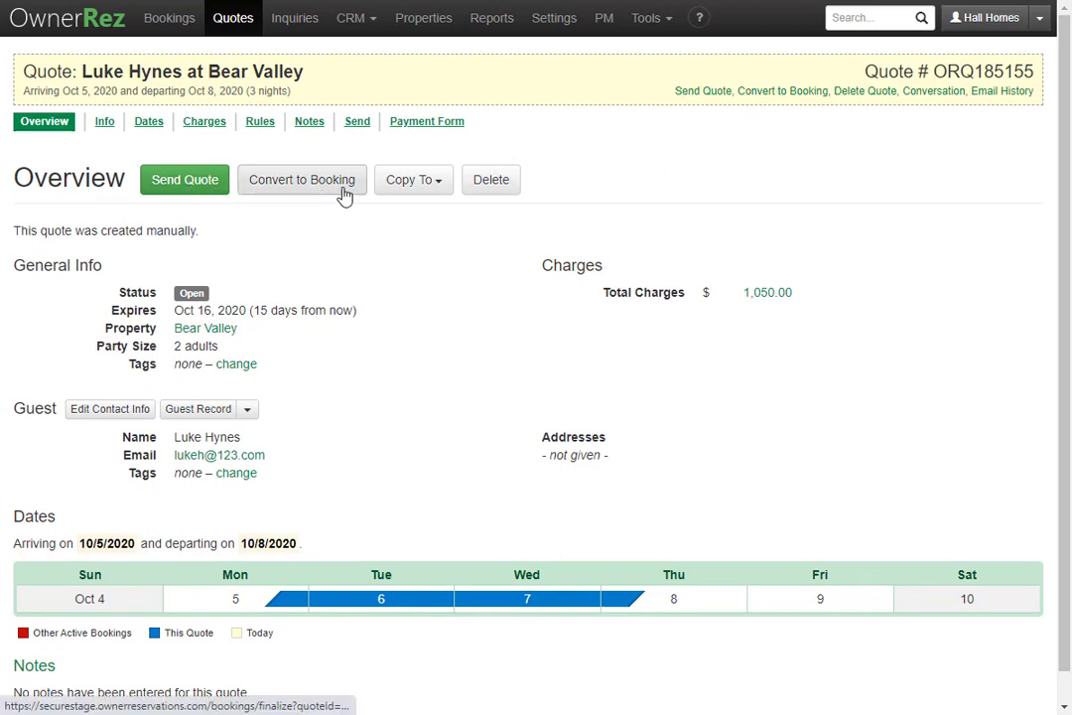
click(435, 189)
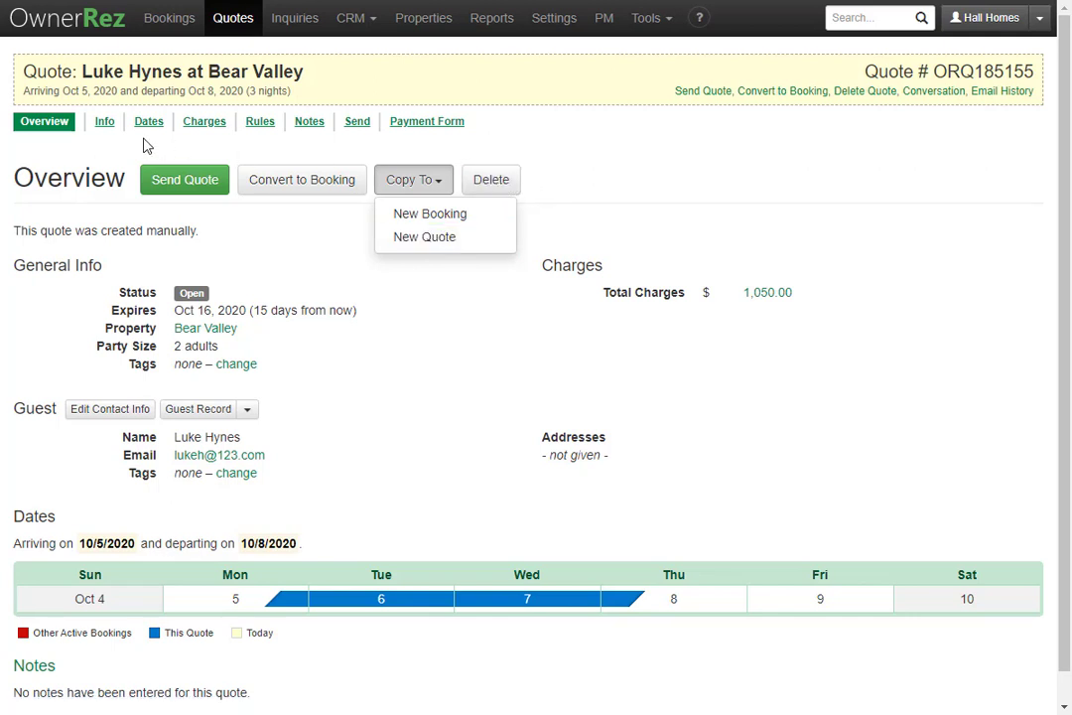
click(103, 122)
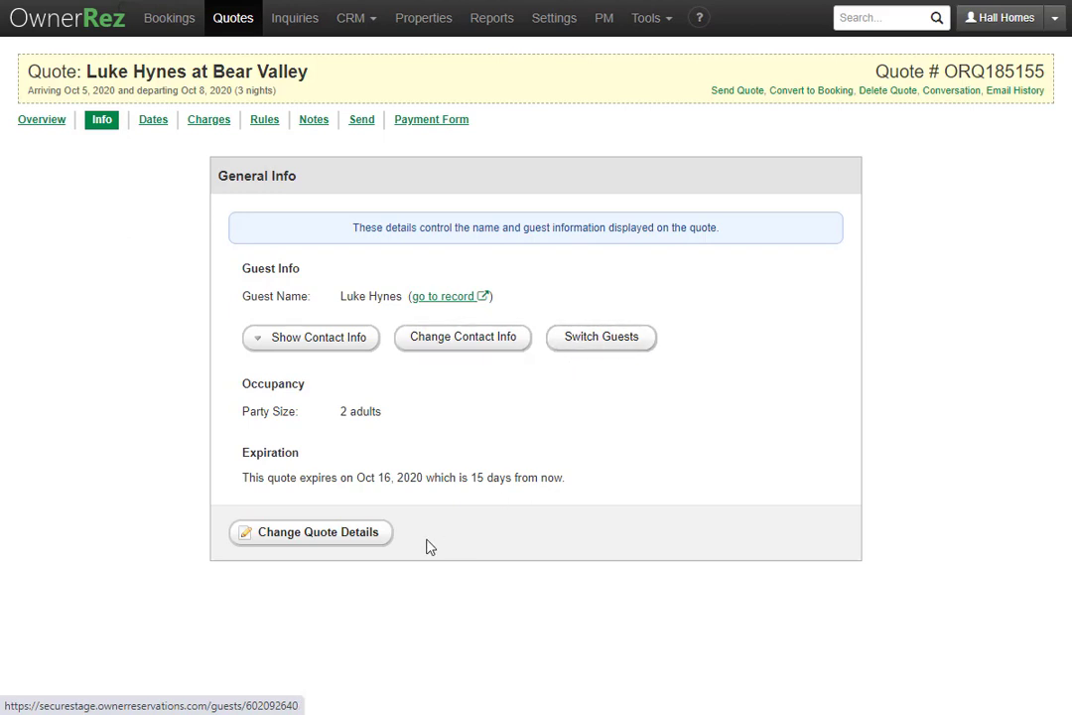
- Review the quote details and dates, then view charges: $900 rent, $100 cleaning, $50 tax
click(357, 535)
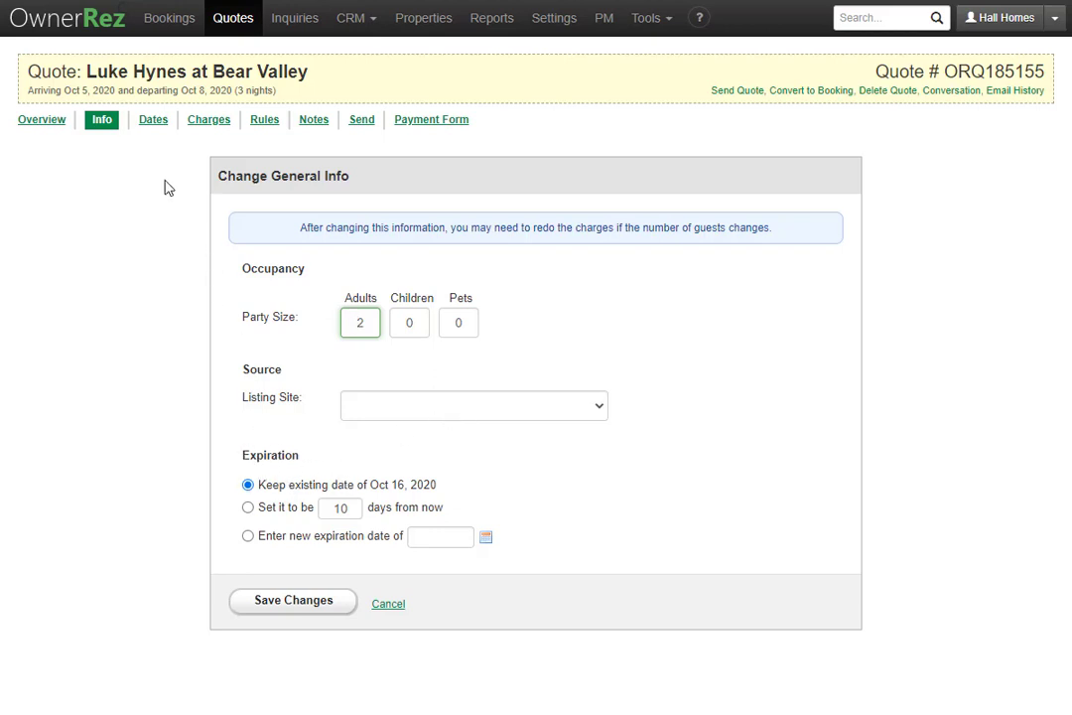
click(146, 127)
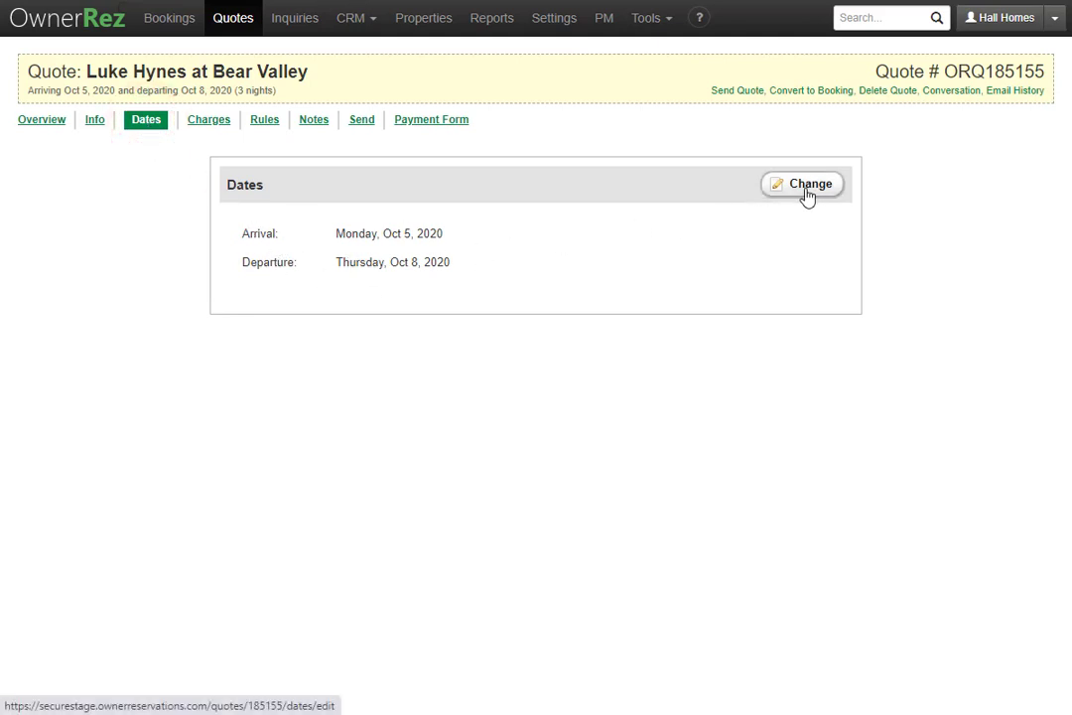
click(204, 121)
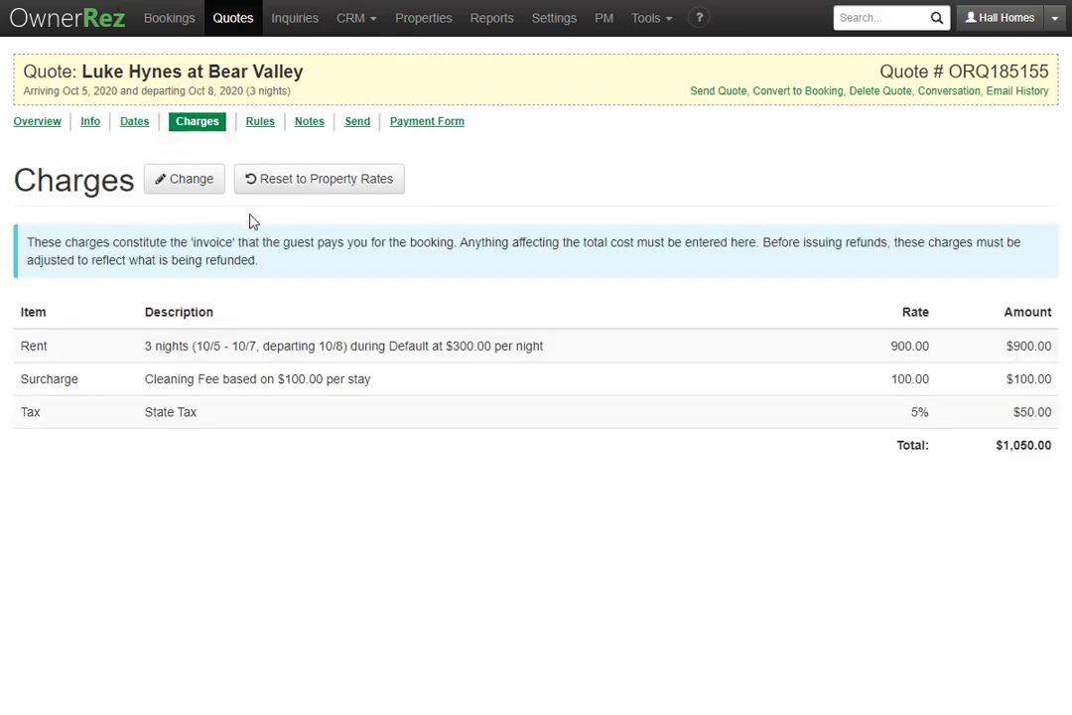
- Change the cleaning fee rate to 10%, making the fee $90.00
click(182, 183)
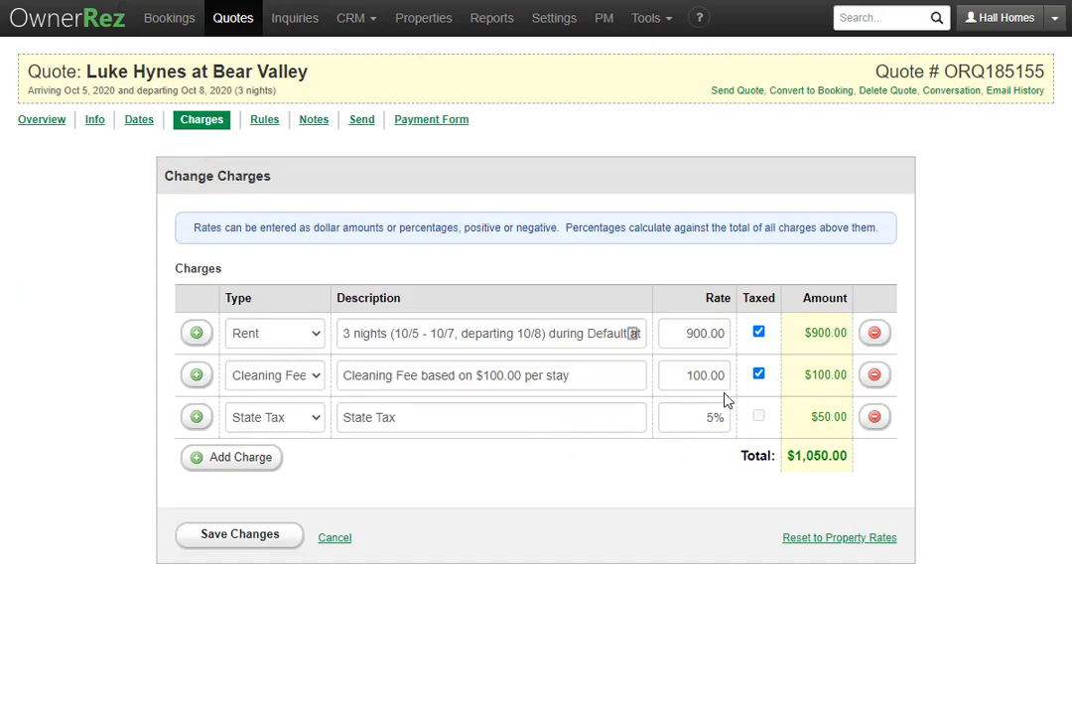
key(BackSpace)
key(BackSpace)
key(BackSpace)
click(704, 375)
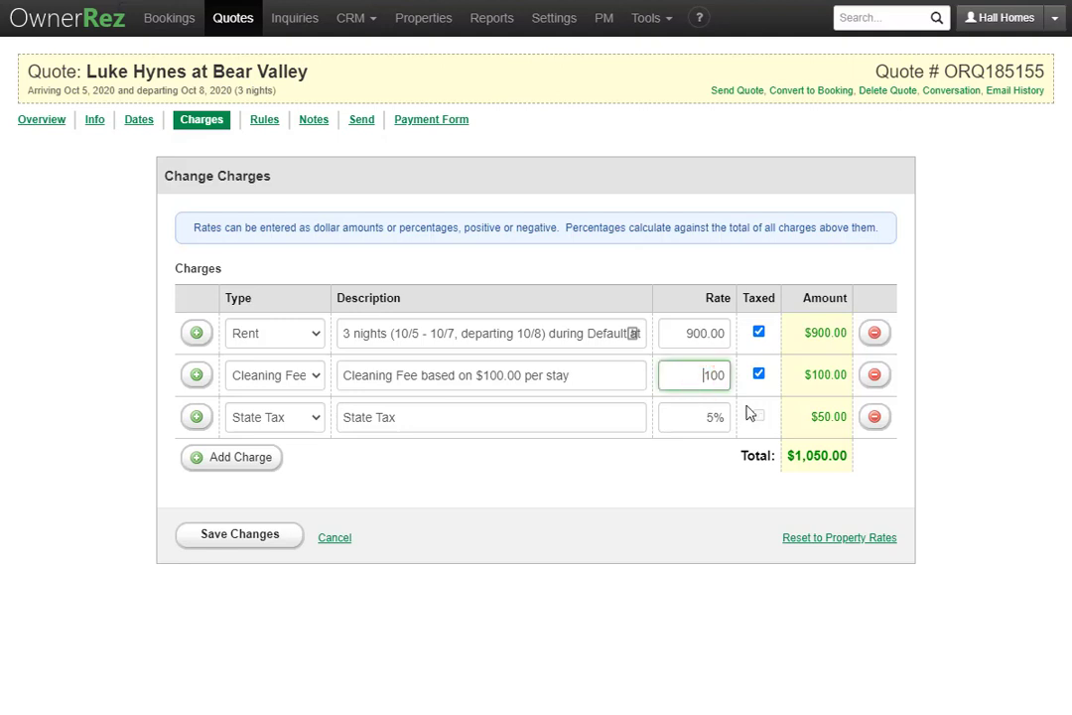
text(-)
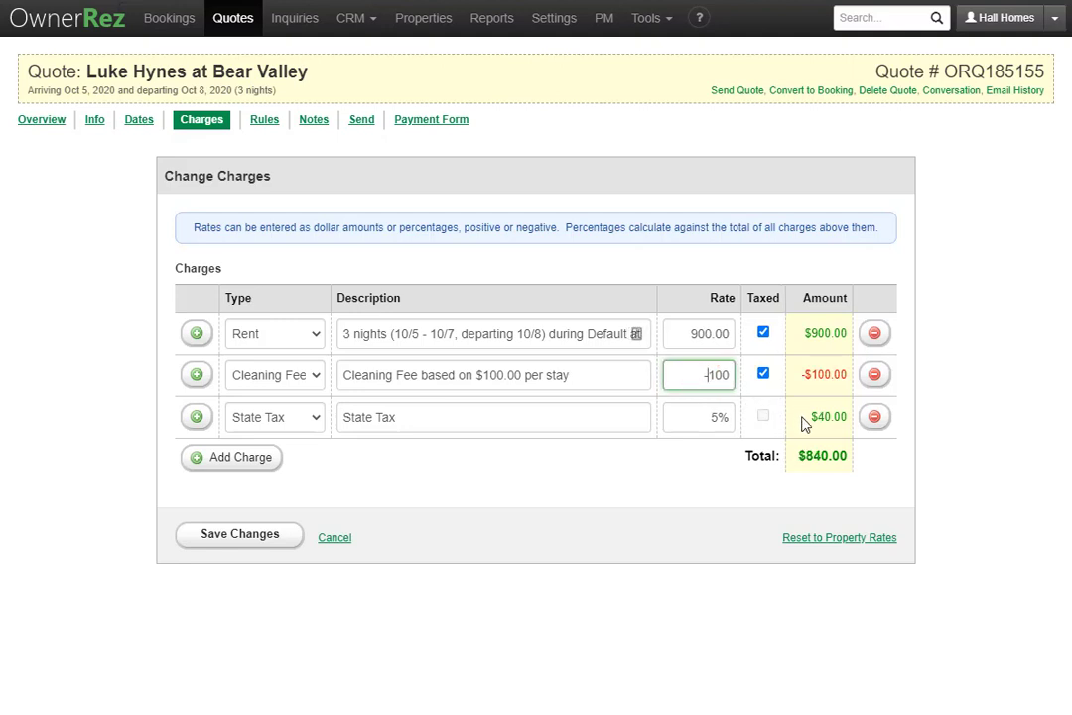
click(767, 499)
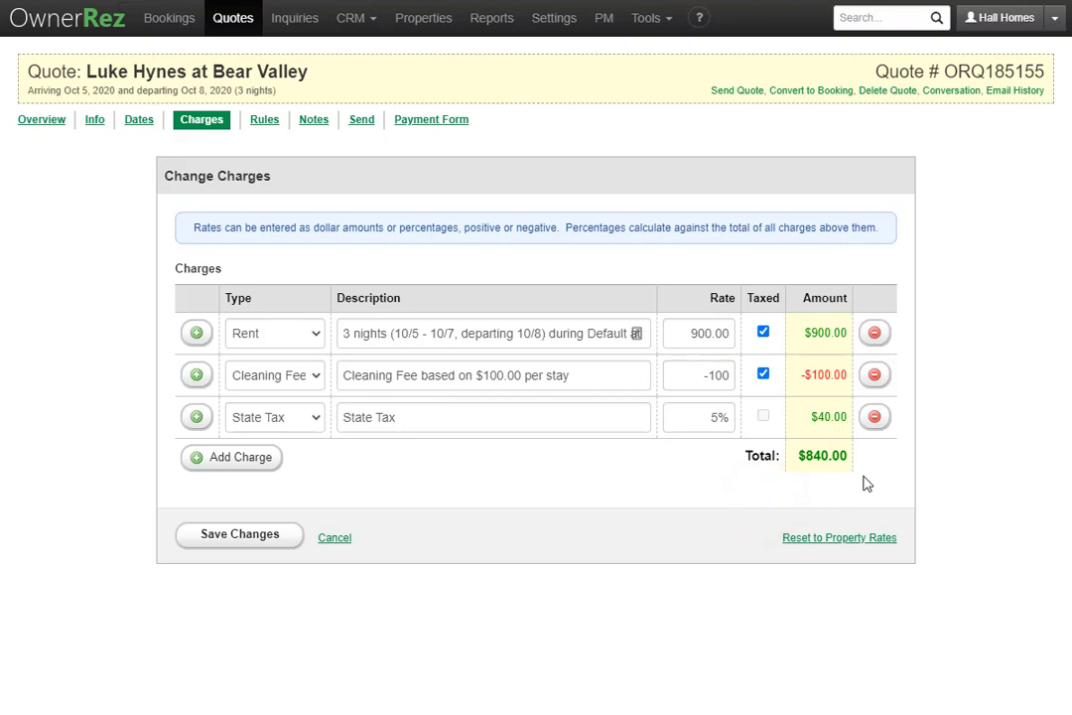
double_click(718, 375)
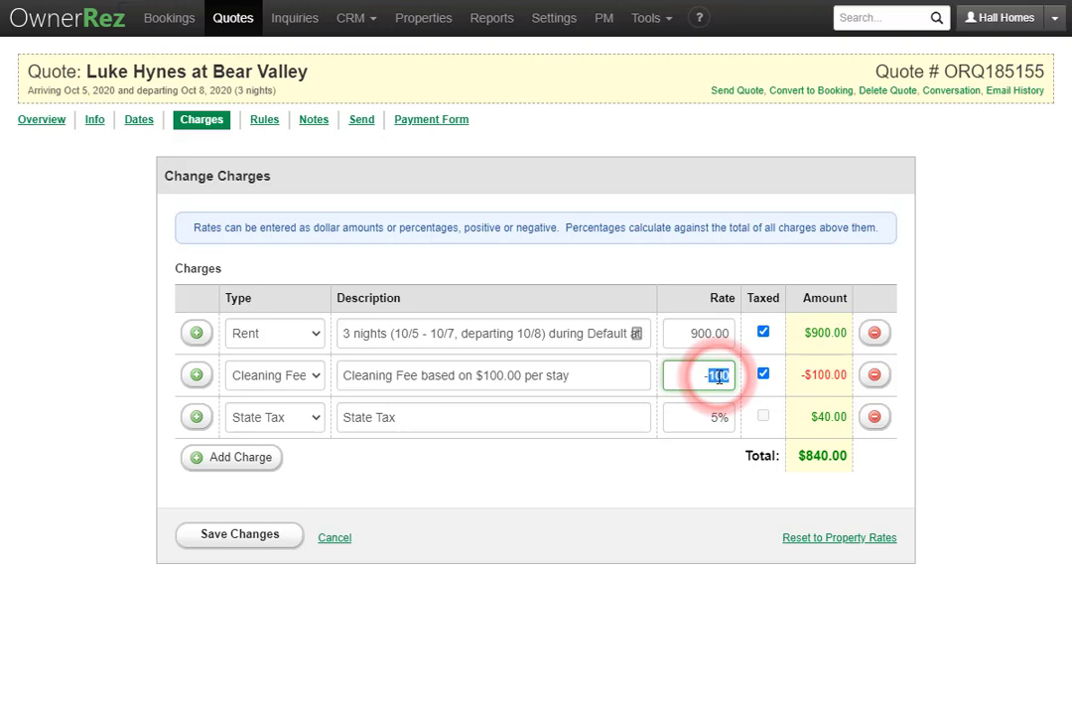
key(BackSpace)
text(10%)
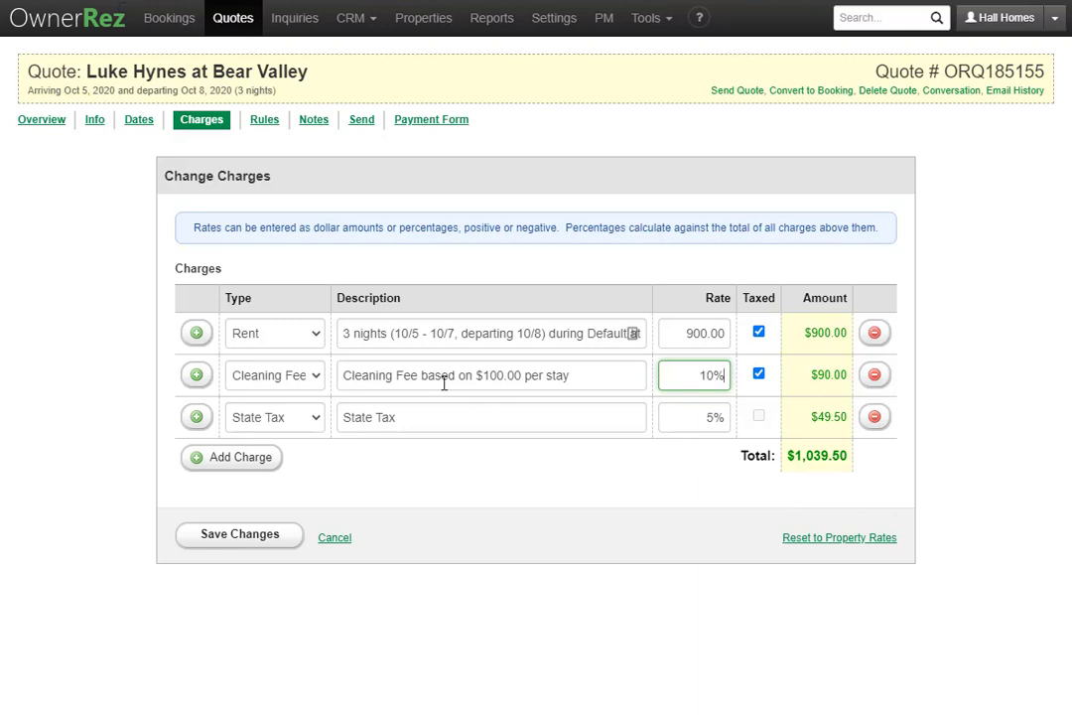
- Trim the Rent description to just "3 nights", bringing the total to $1,039.50
click(469, 338)
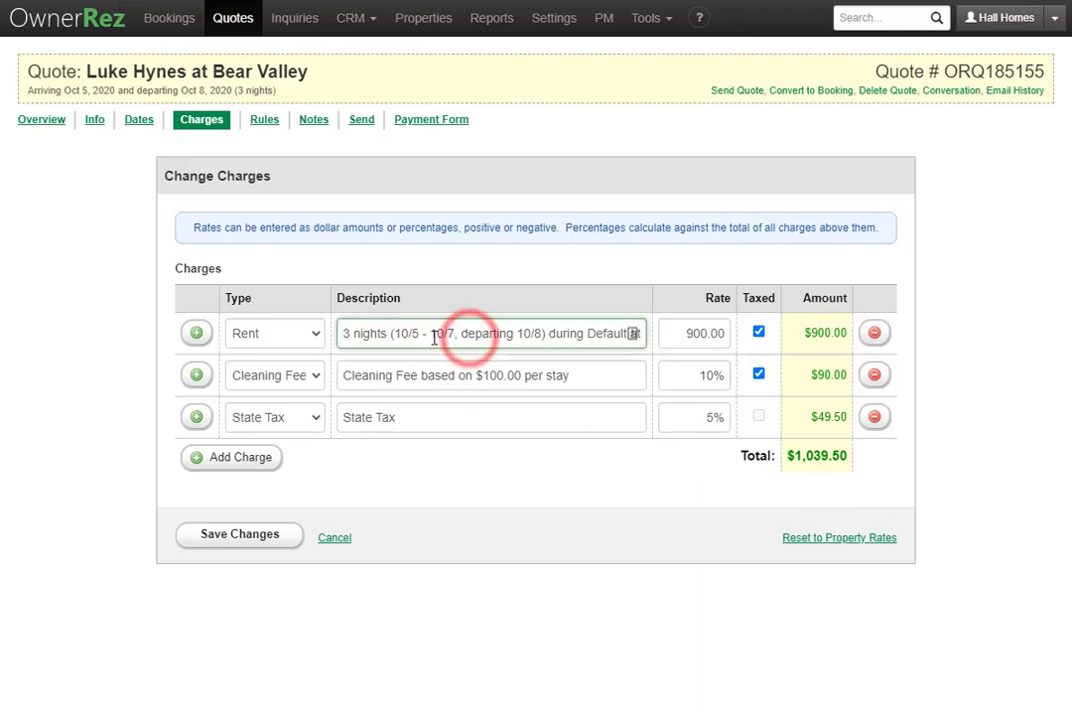
click(284, 337)
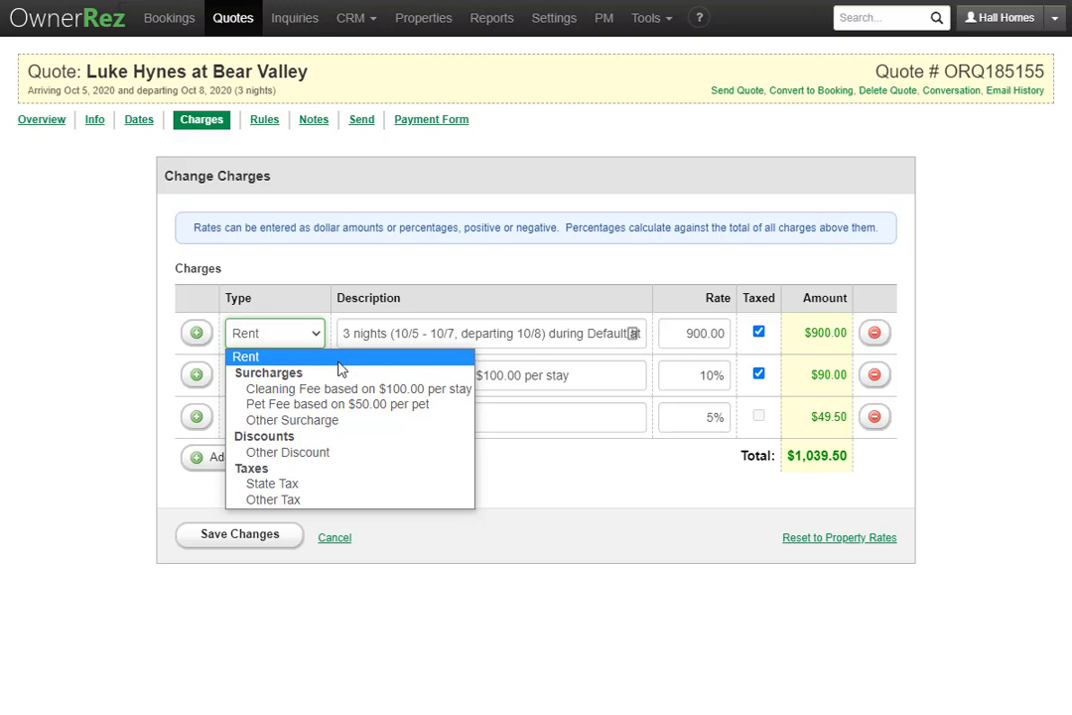
click(467, 332)
drag(390, 332, 794, 364)
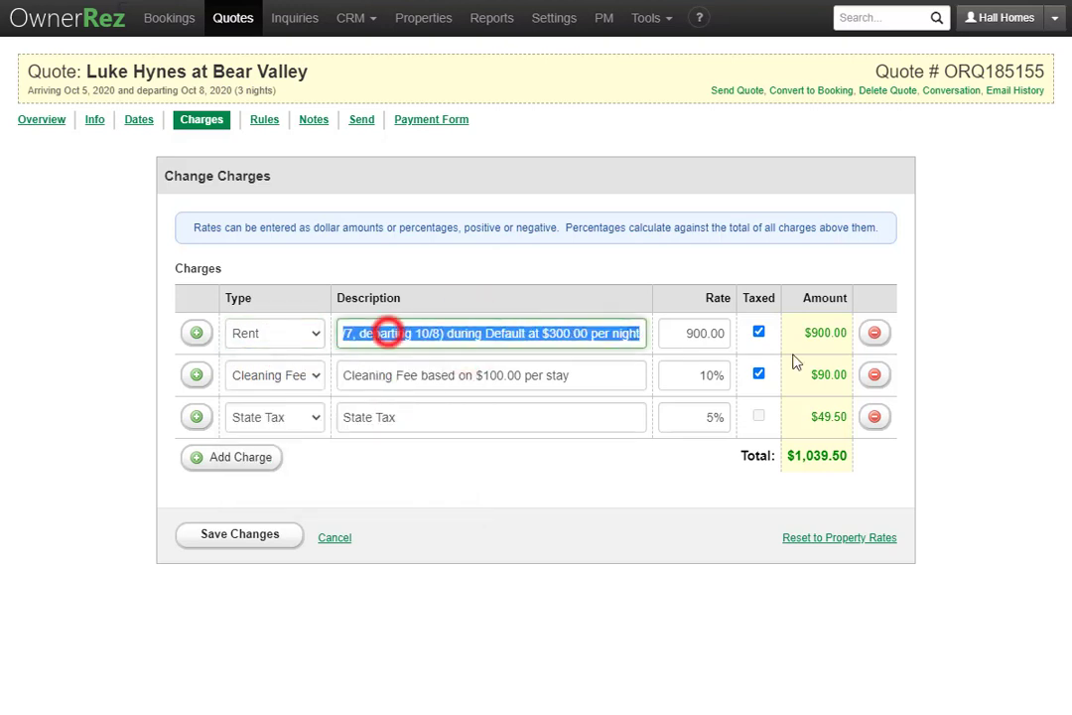
key(BackSpace)
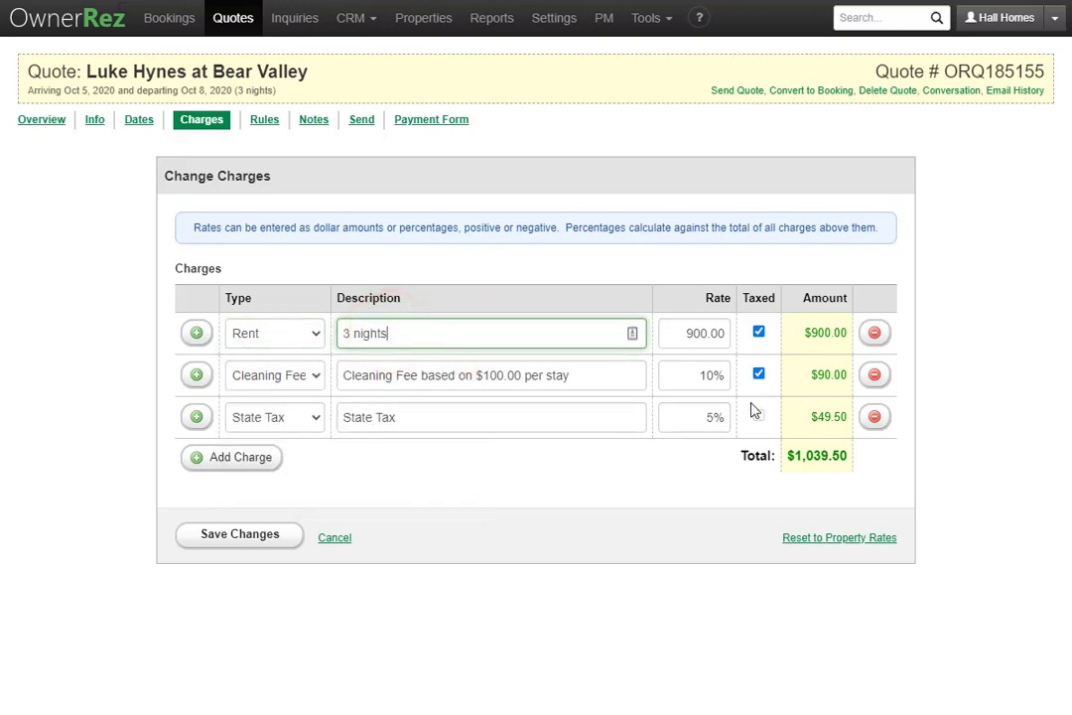
click(641, 489)
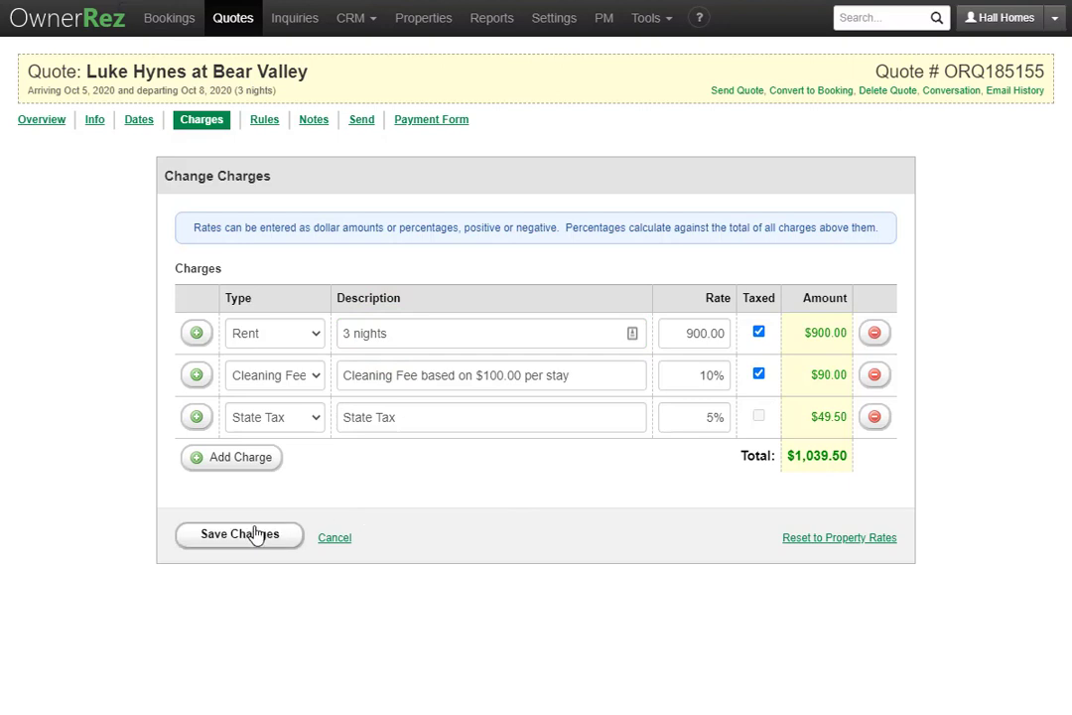
- Reset the charges to property rates for a $1,050.00 total, then view the quote's rules
click(866, 541)
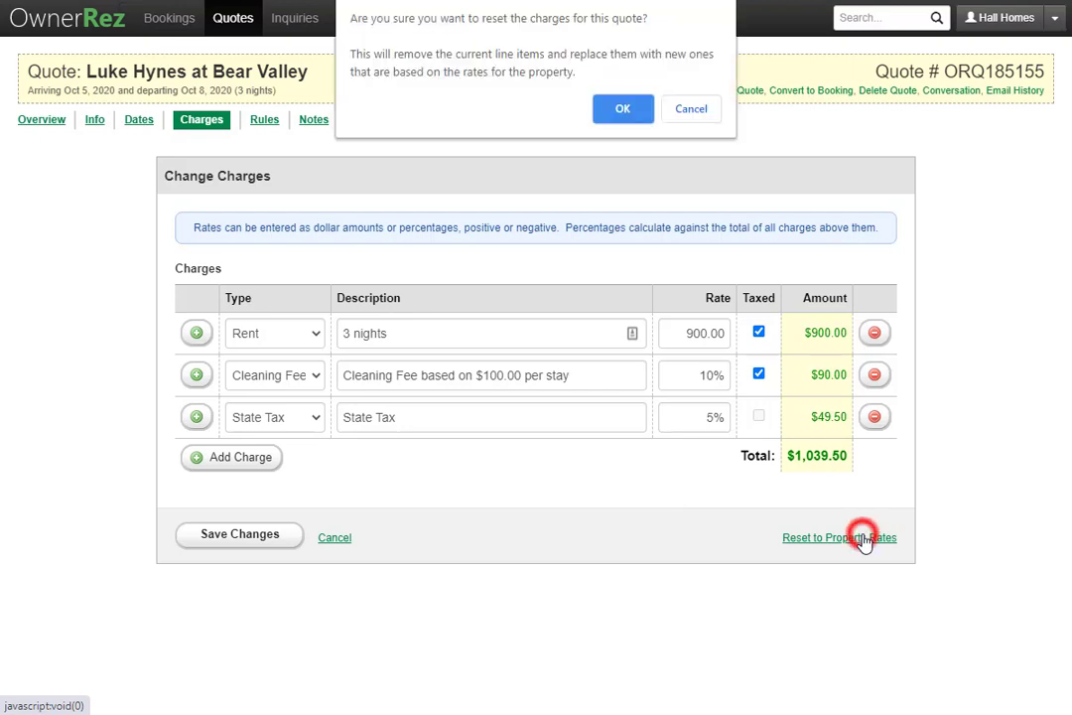
click(623, 113)
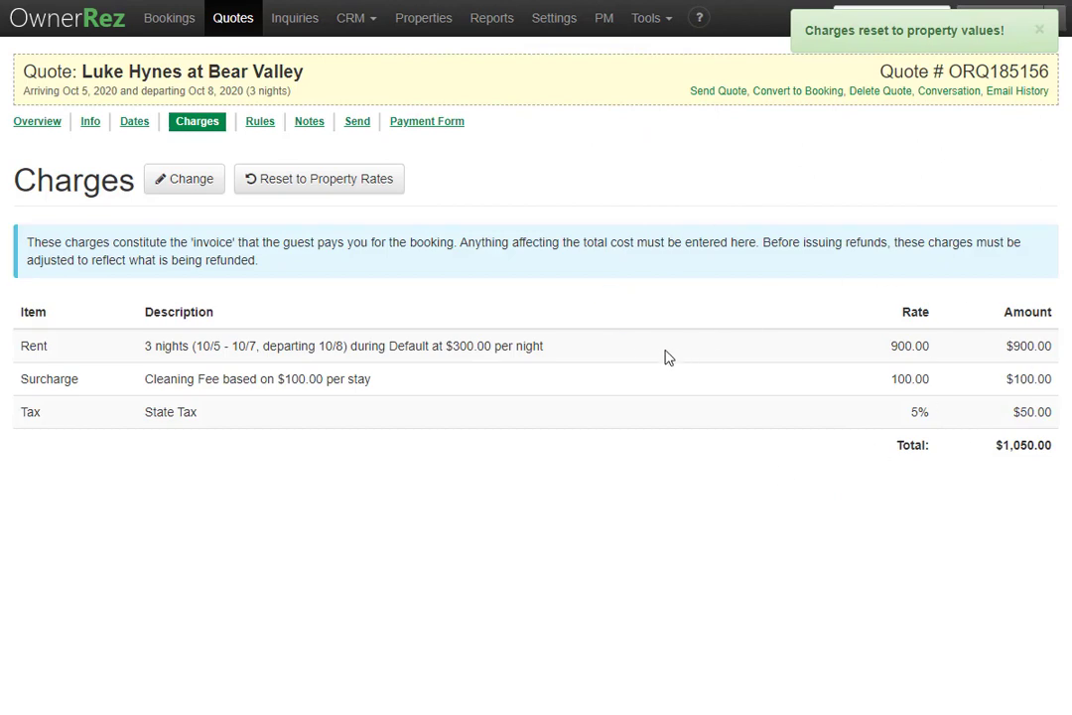
click(264, 125)
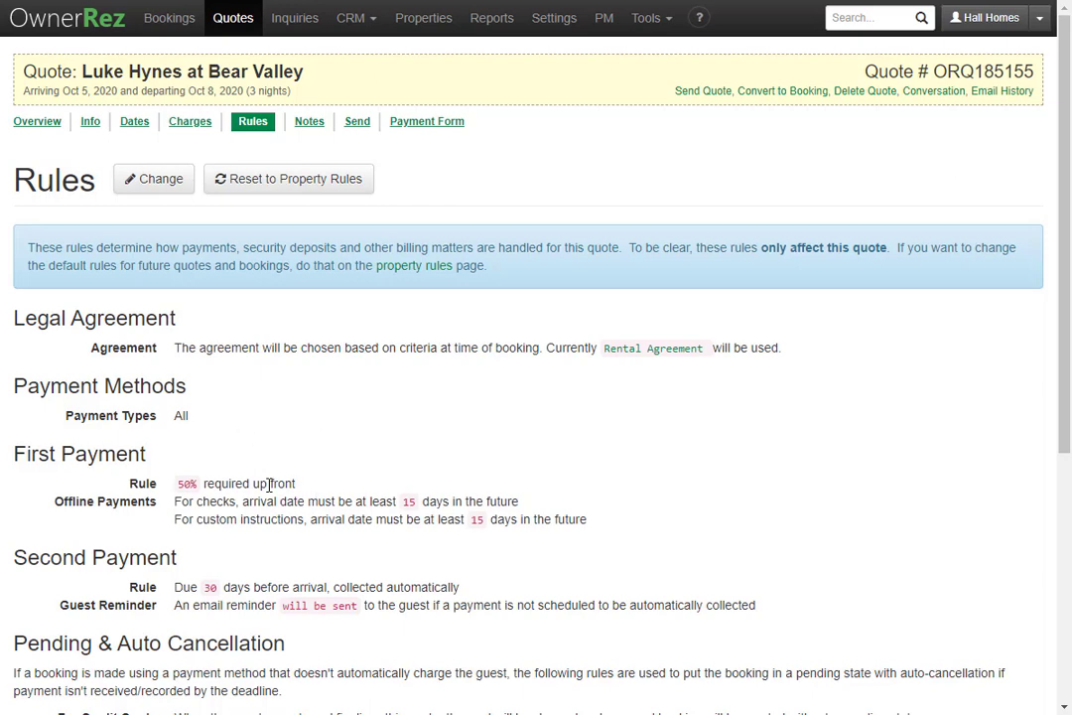
- Edit the rules with no specific agreement selected, keeping all payment methods and 50% up front
click(162, 189)
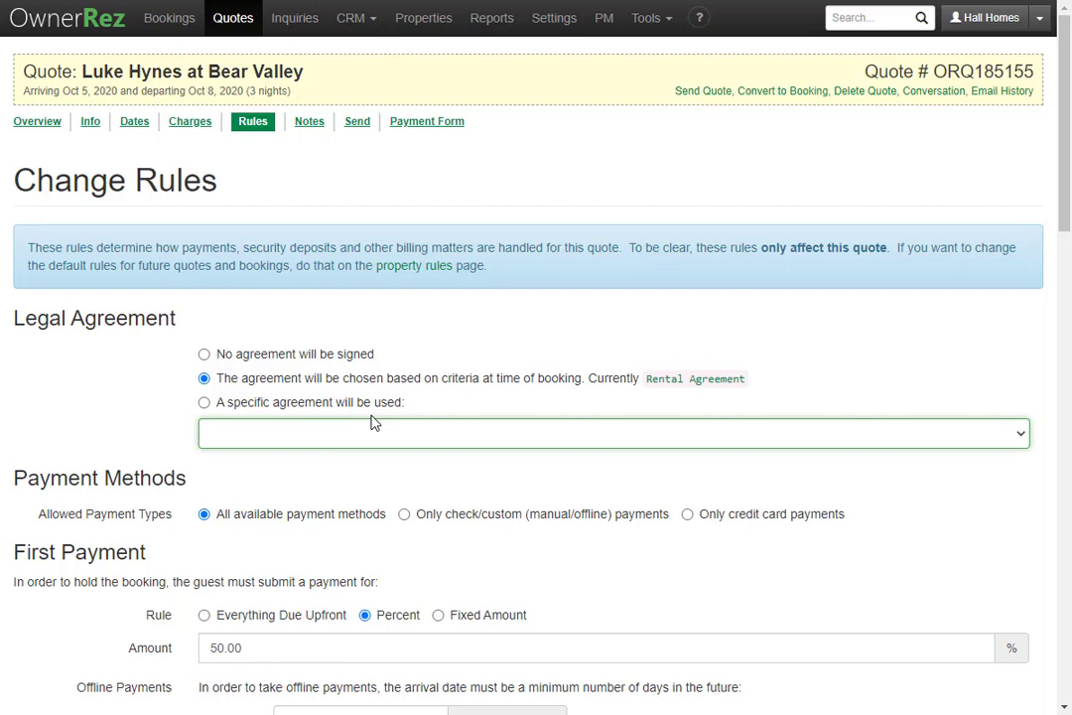
click(462, 435)
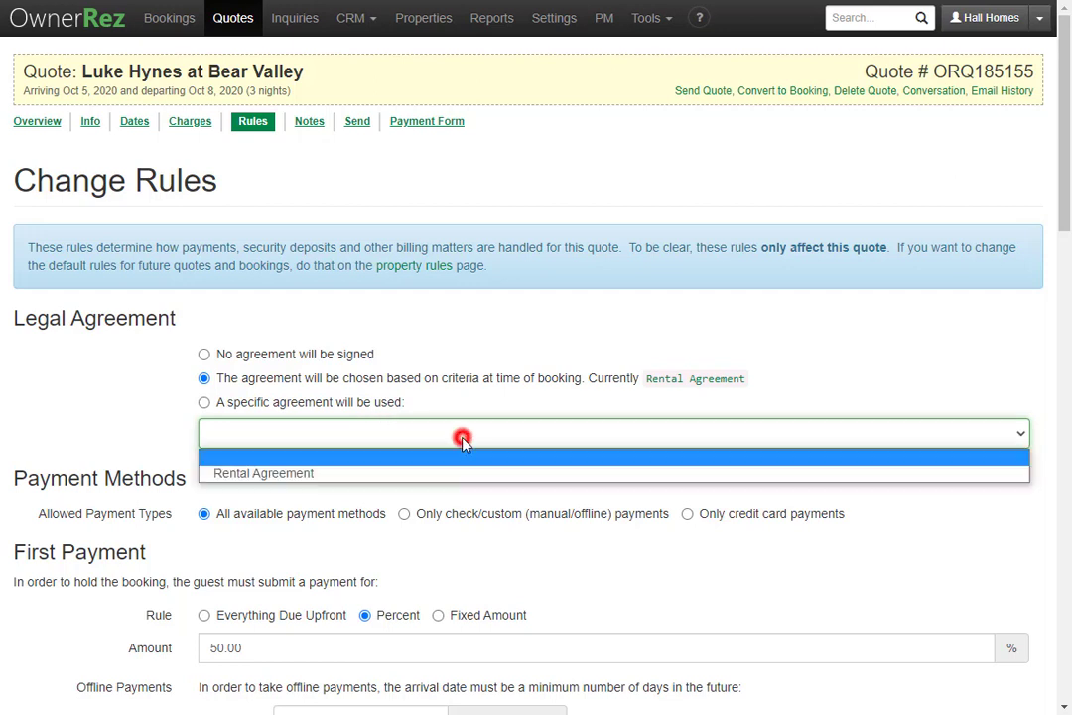
click(443, 440)
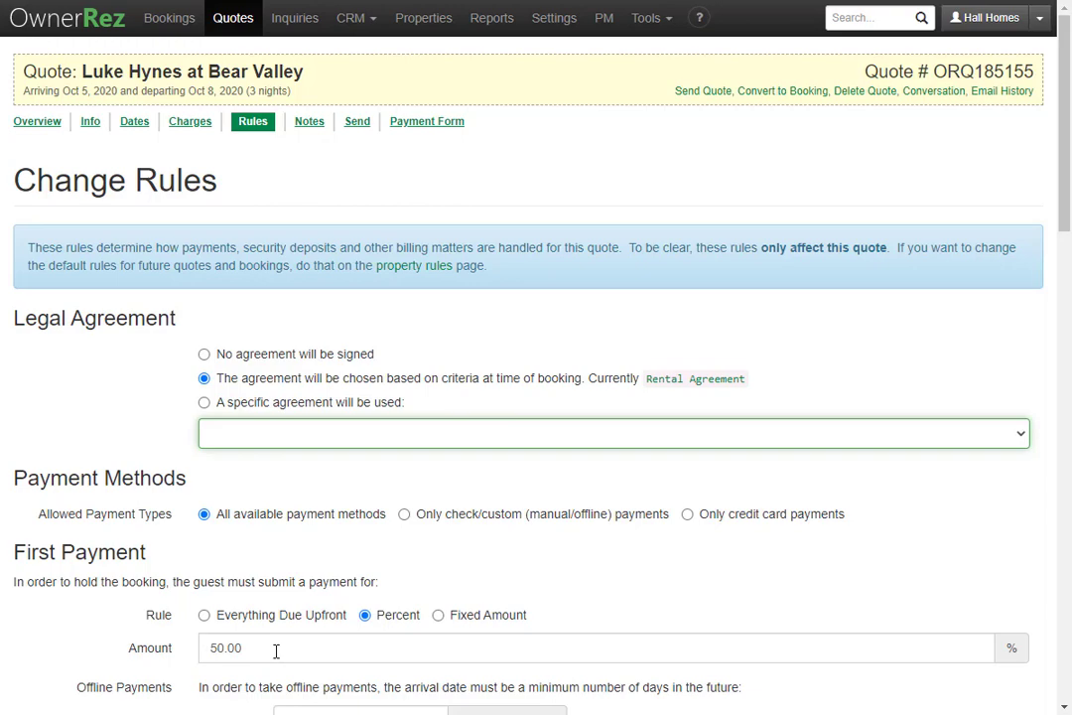
scroll(276, 650, down, 7)
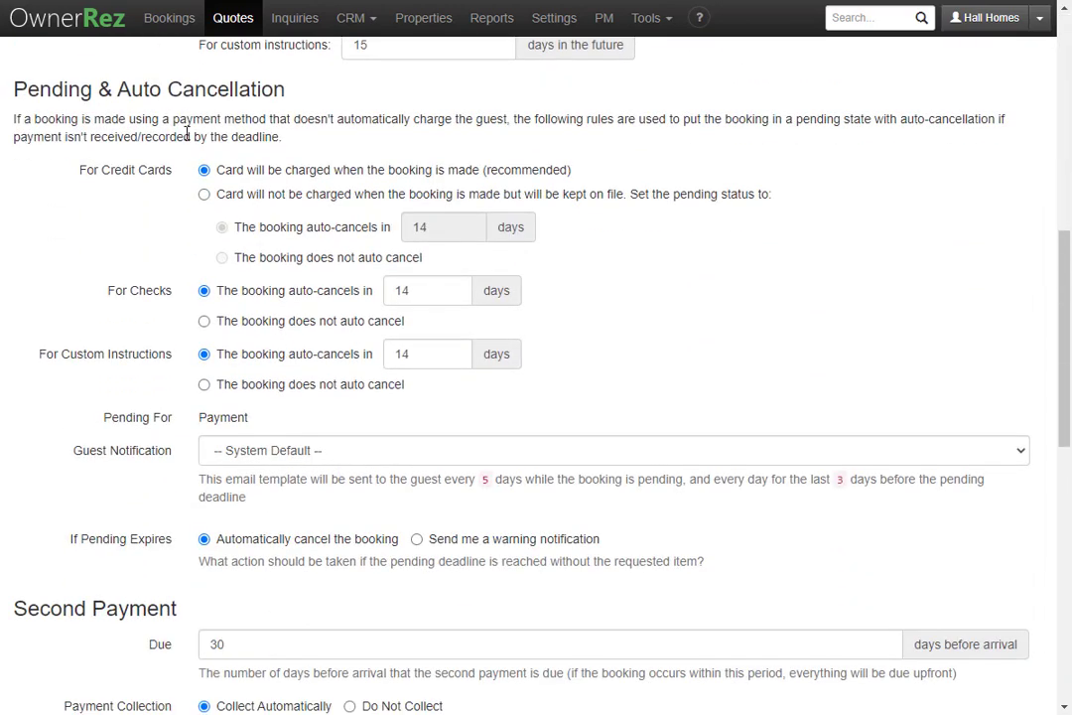
scroll(169, 316, down, 4)
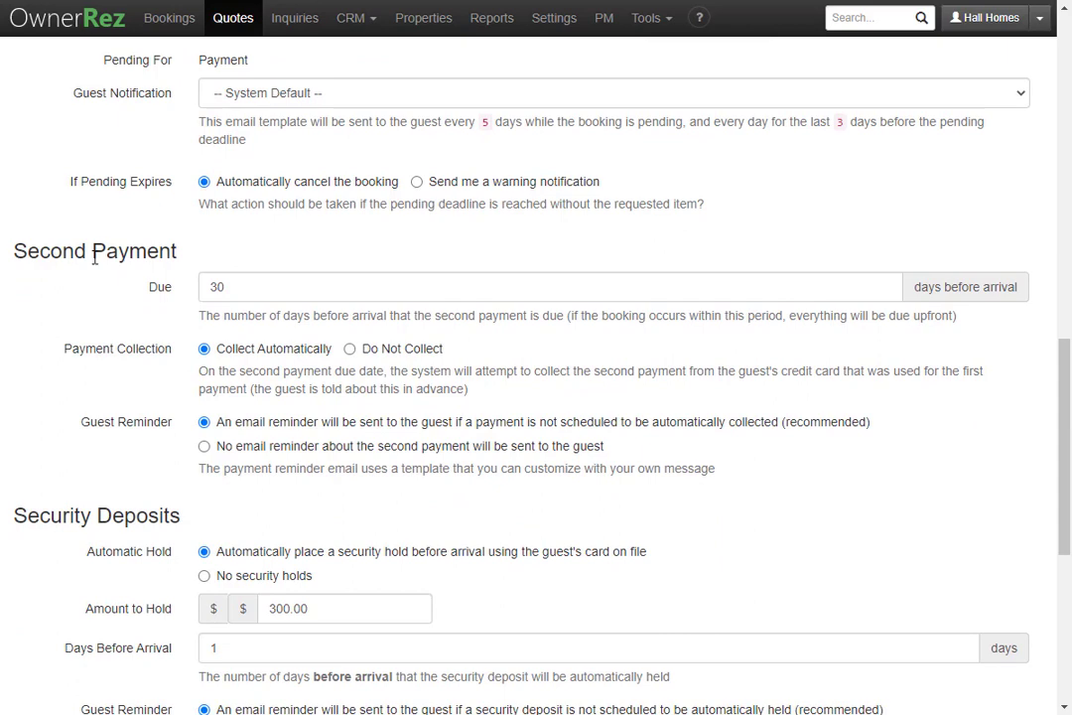
scroll(136, 520, down, 5)
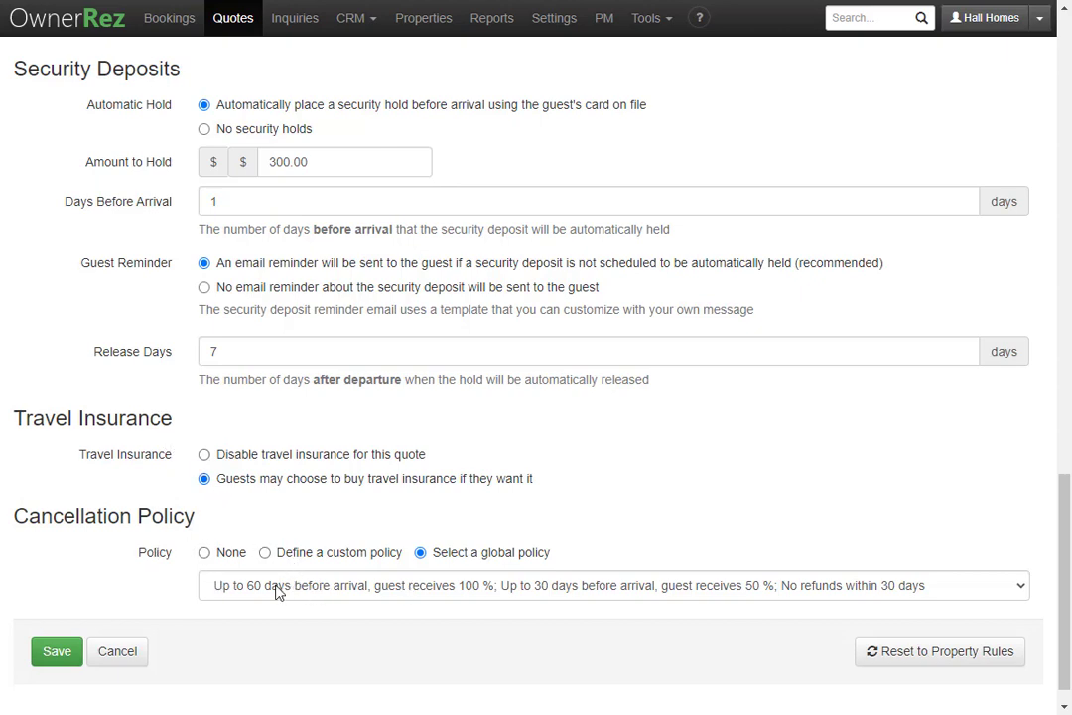
scroll(278, 591, up, 15)
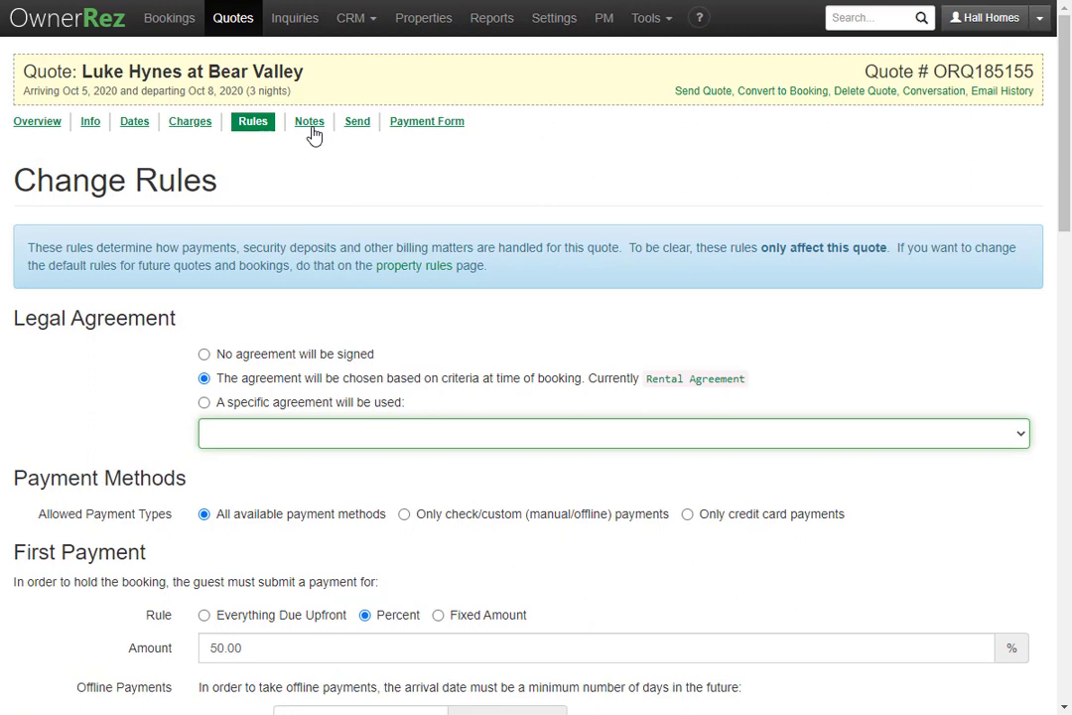
- Check the quote's notes, then preview the send email showing the $1,050.00 total due
click(311, 127)
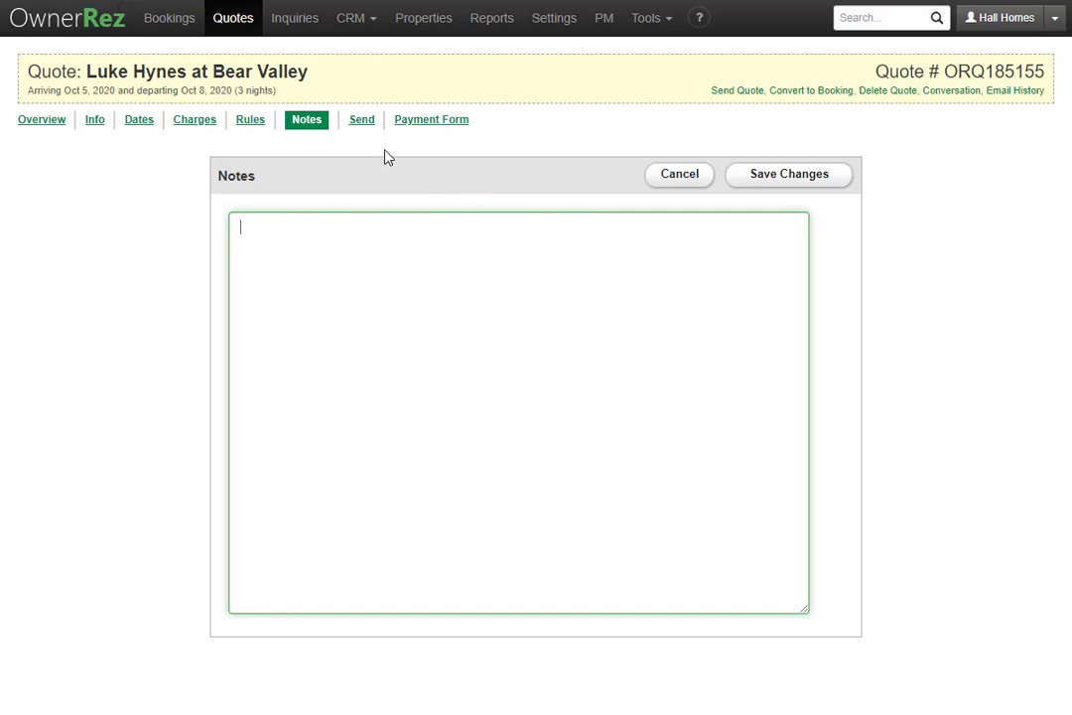
click(361, 120)
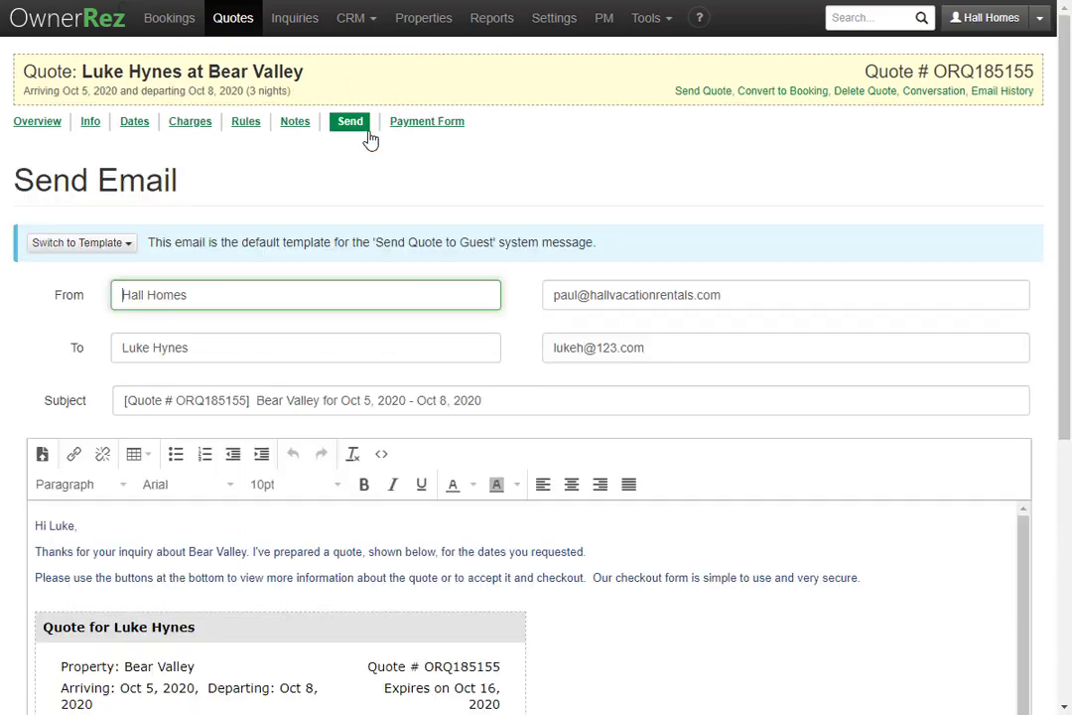
scroll(367, 177, down, 4)
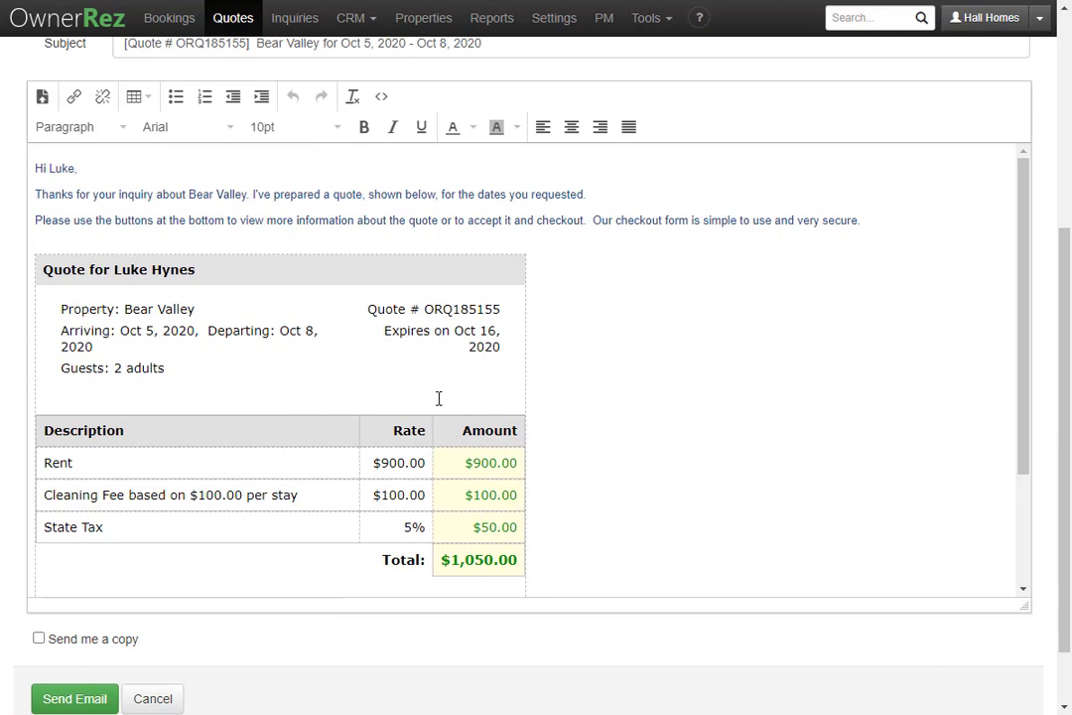
scroll(340, 433, down, 3)
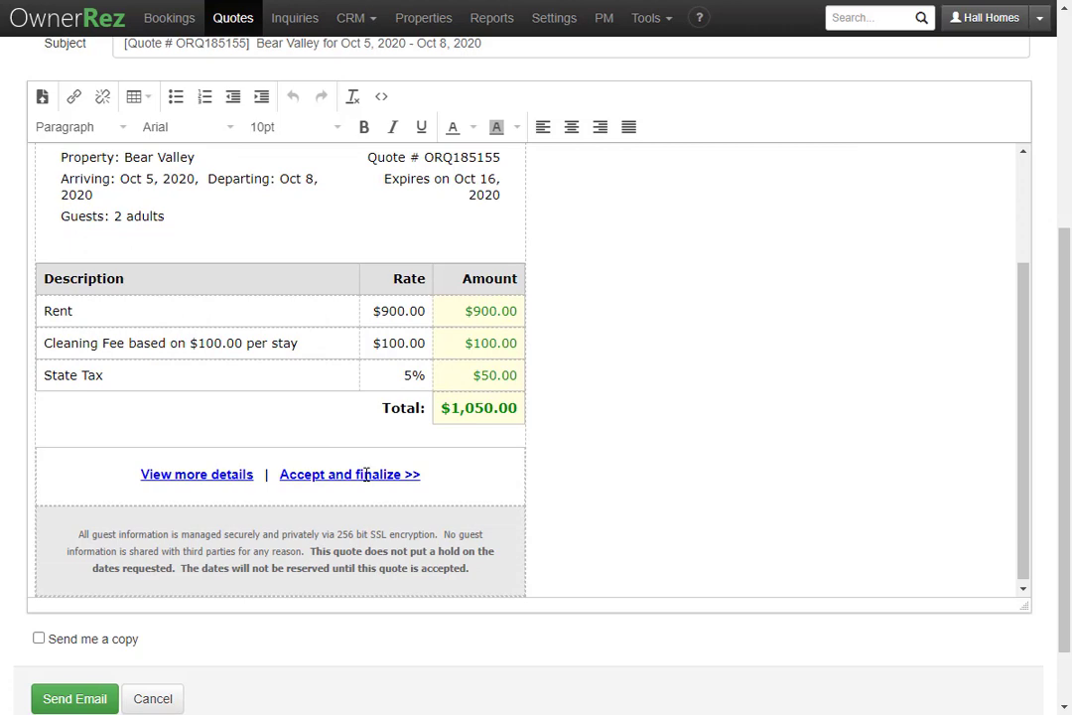
scroll(323, 480, up, 3)
scroll(397, 421, up, 4)
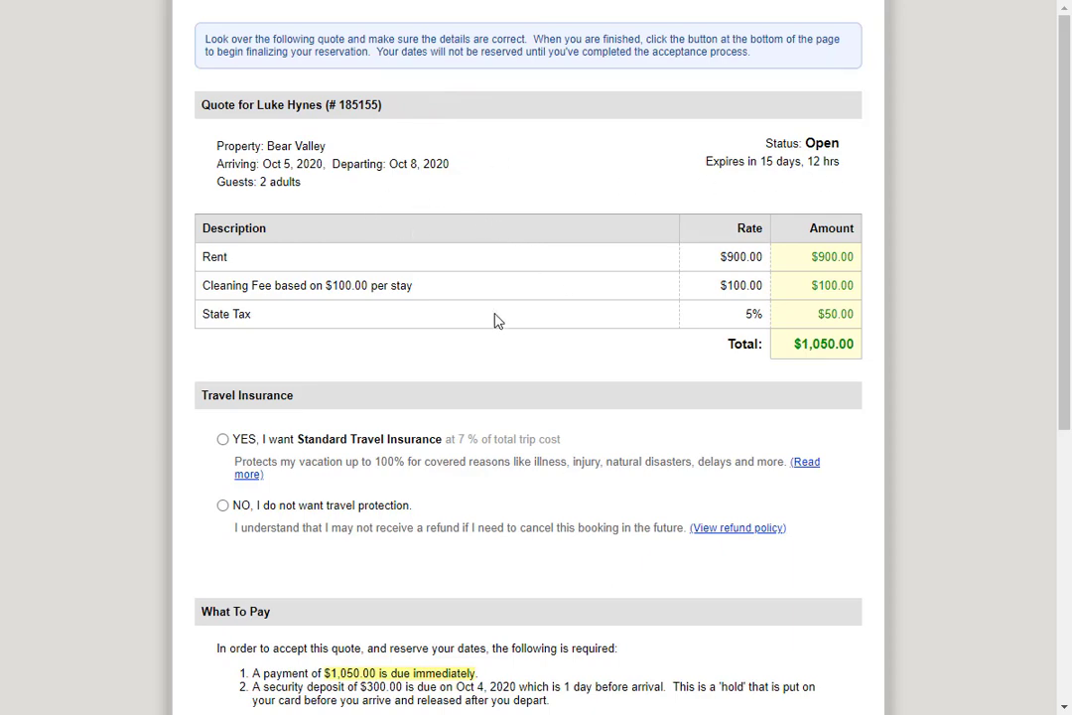
- Decline travel protection and update the quote charges, keeping the total at $1,050.00
scroll(523, 292, down, 2)
scroll(523, 292, down, 1)
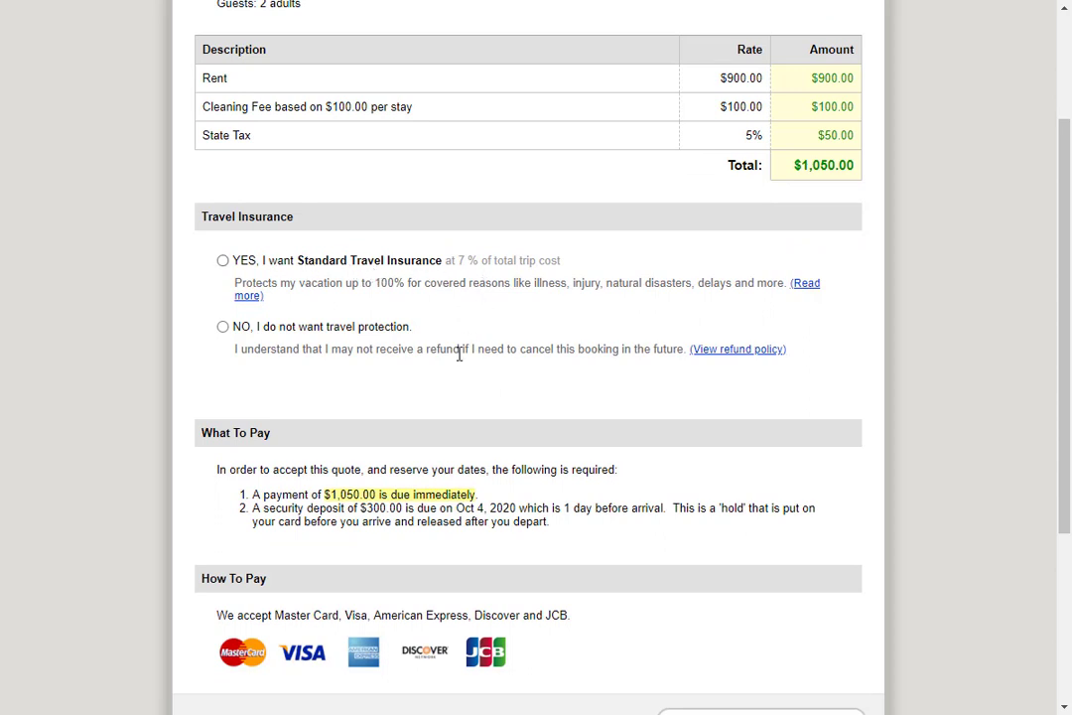
scroll(447, 378, down, 3)
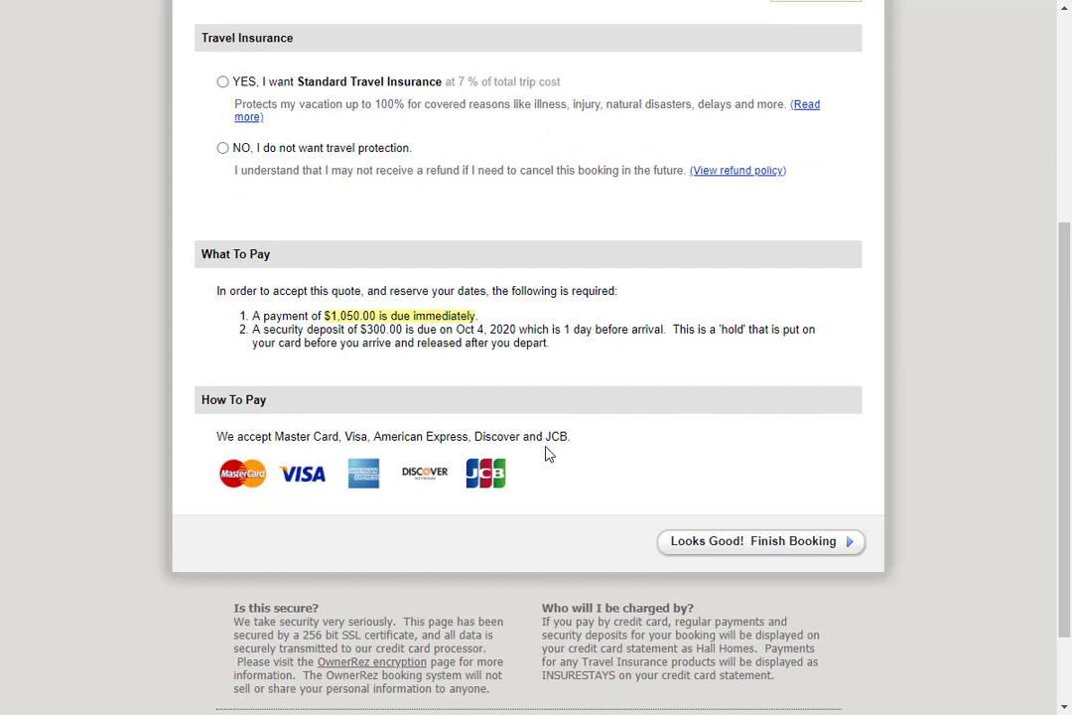
click(308, 148)
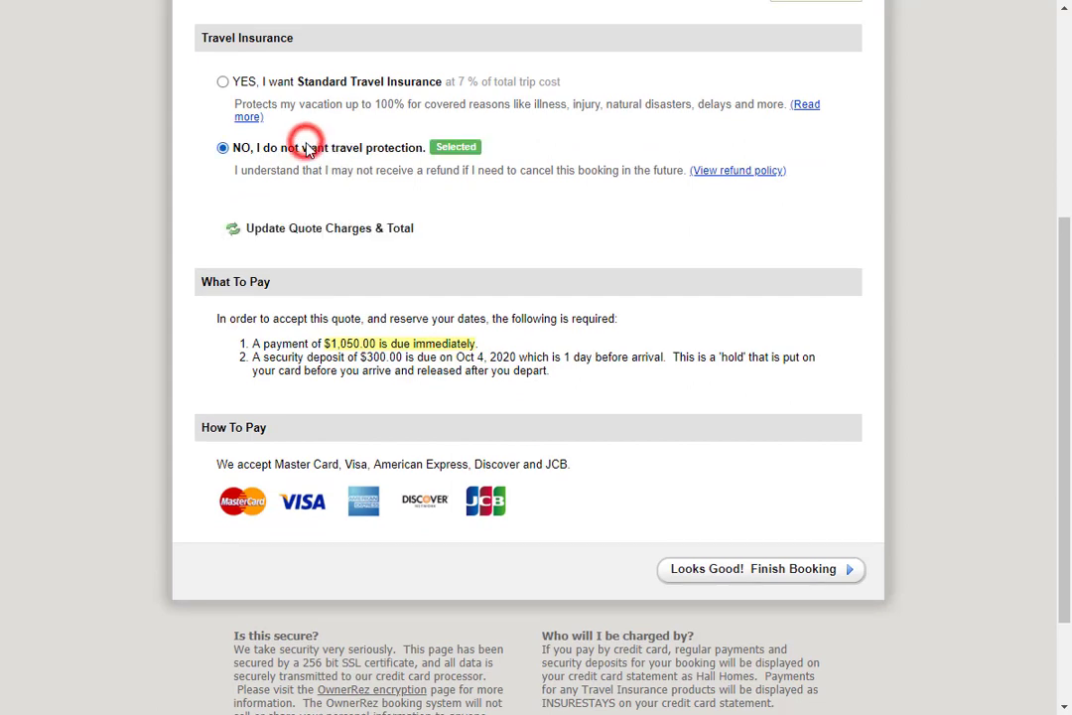
click(376, 230)
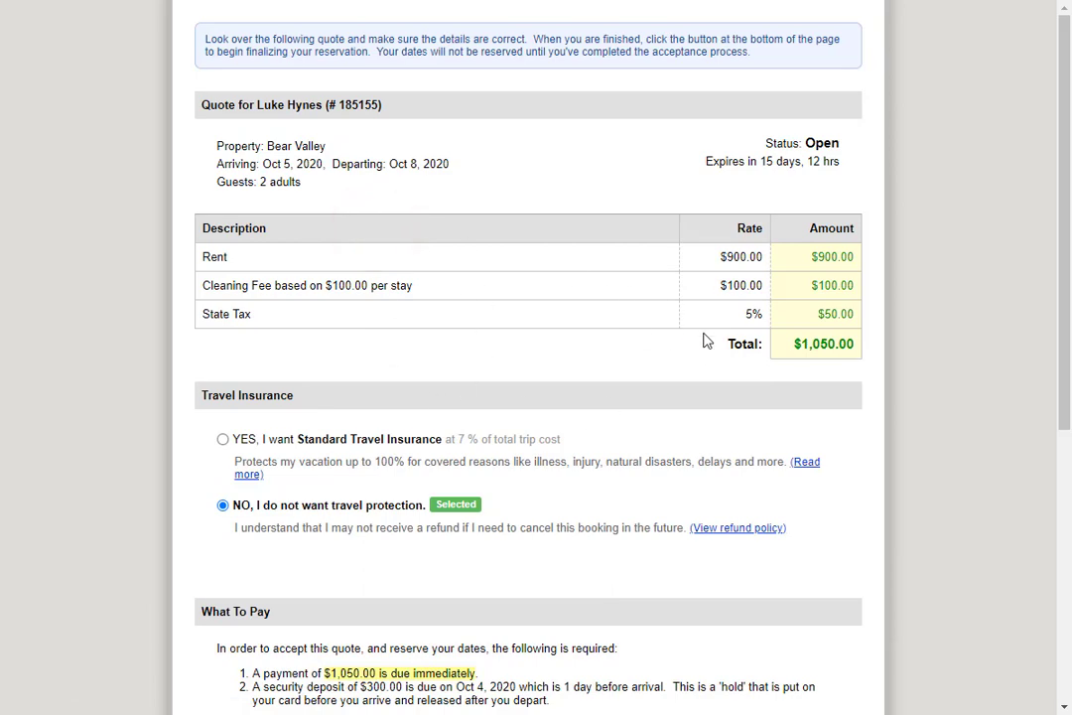
scroll(693, 333, down, 5)
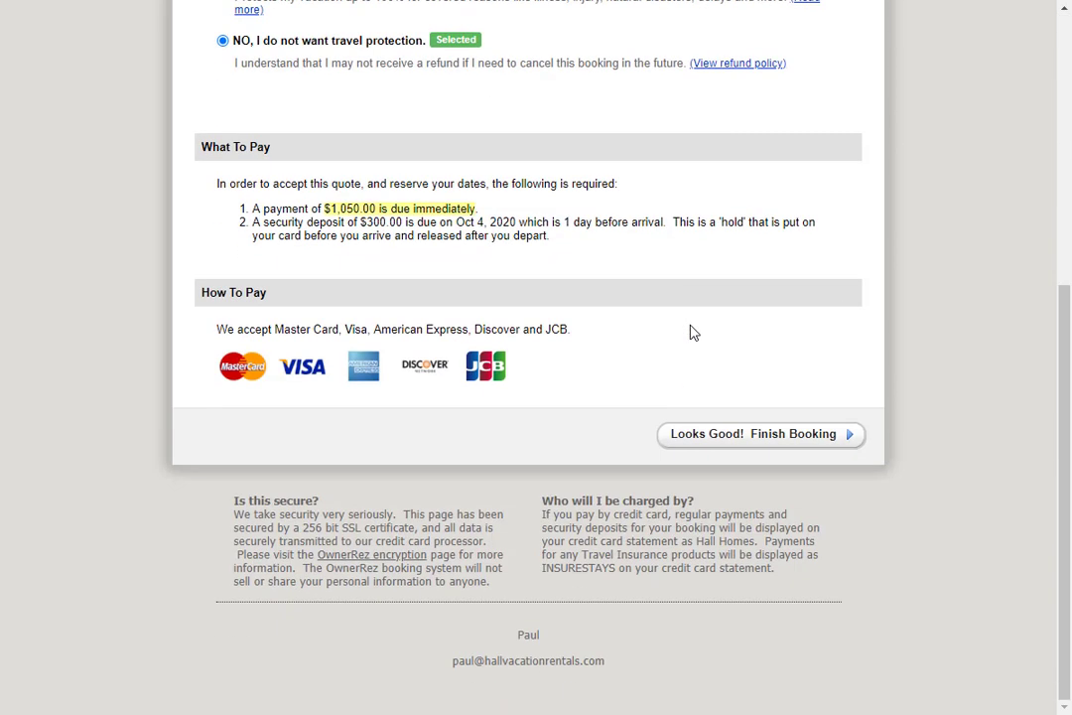
- Accept the quote with 'Looks Good! Finish Booking' and submit the guest's contact details
click(773, 438)
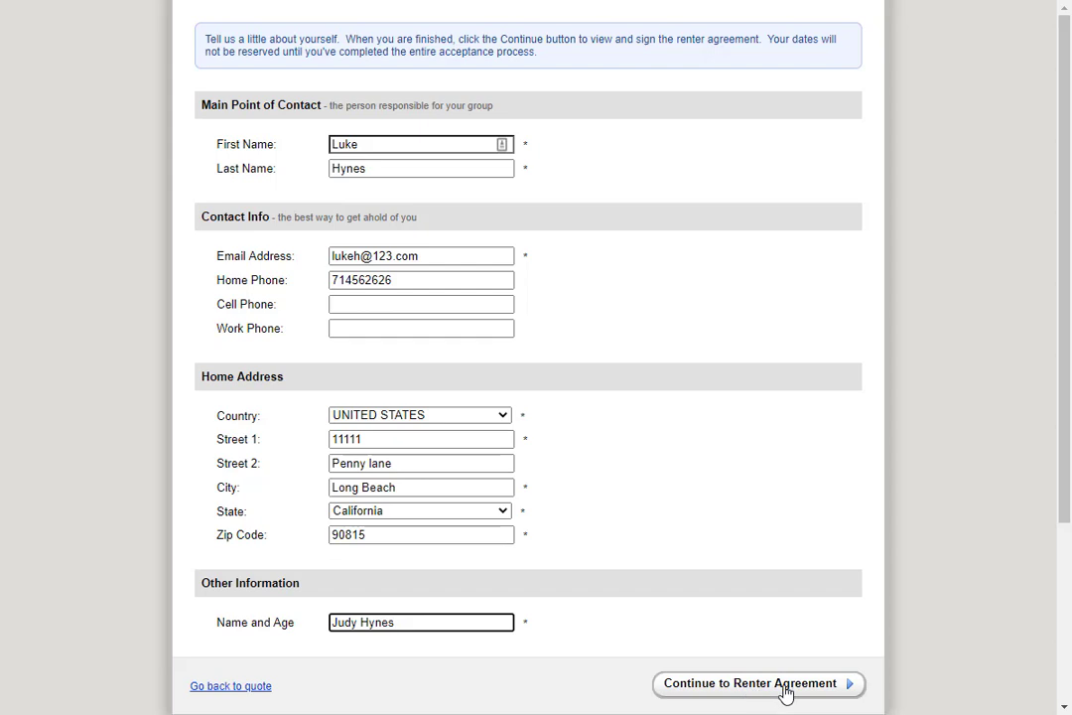
click(783, 690)
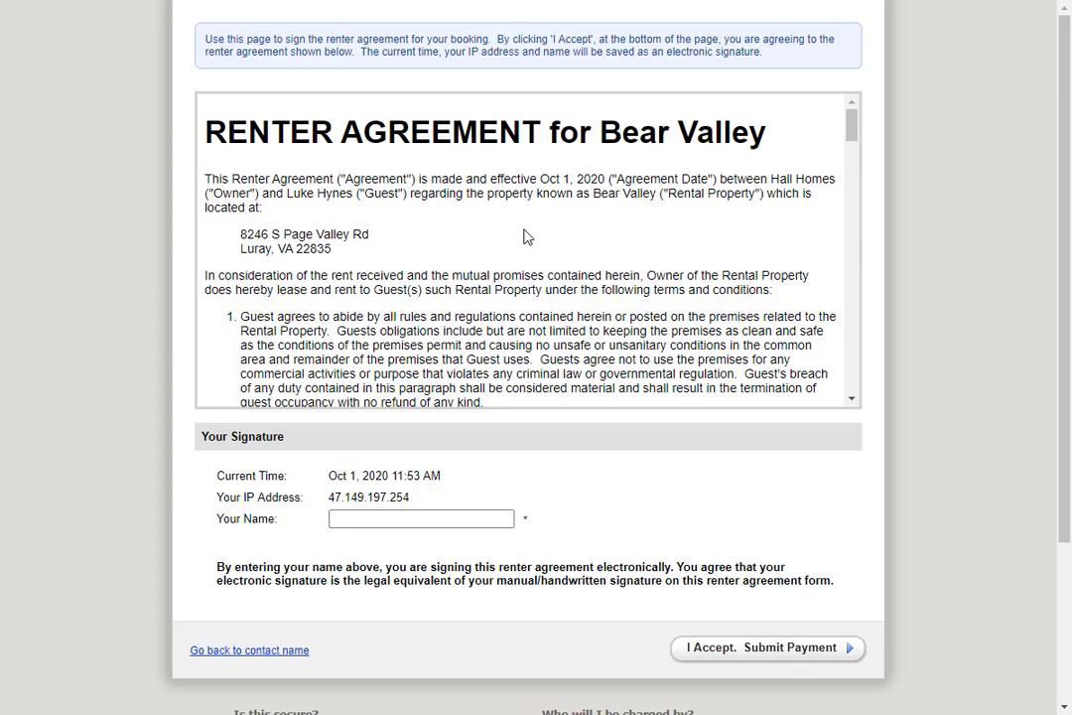
- Sign the renter agreement with the guest's full name and accept it for payment
scroll(526, 239, down, 15)
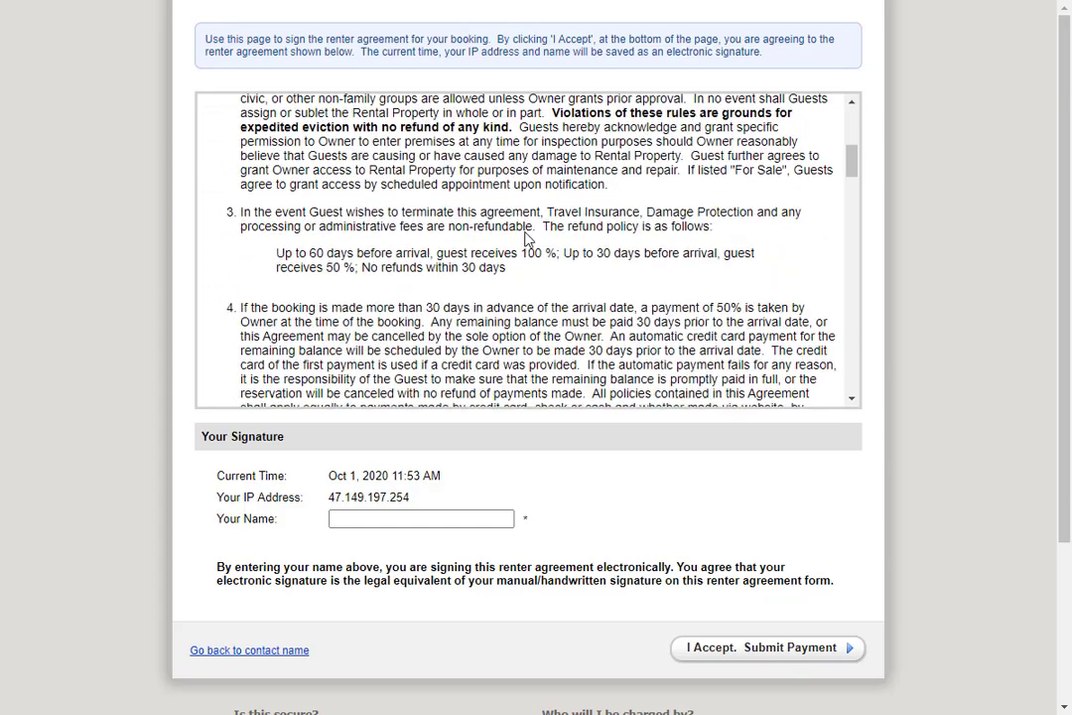
scroll(526, 239, down, 10)
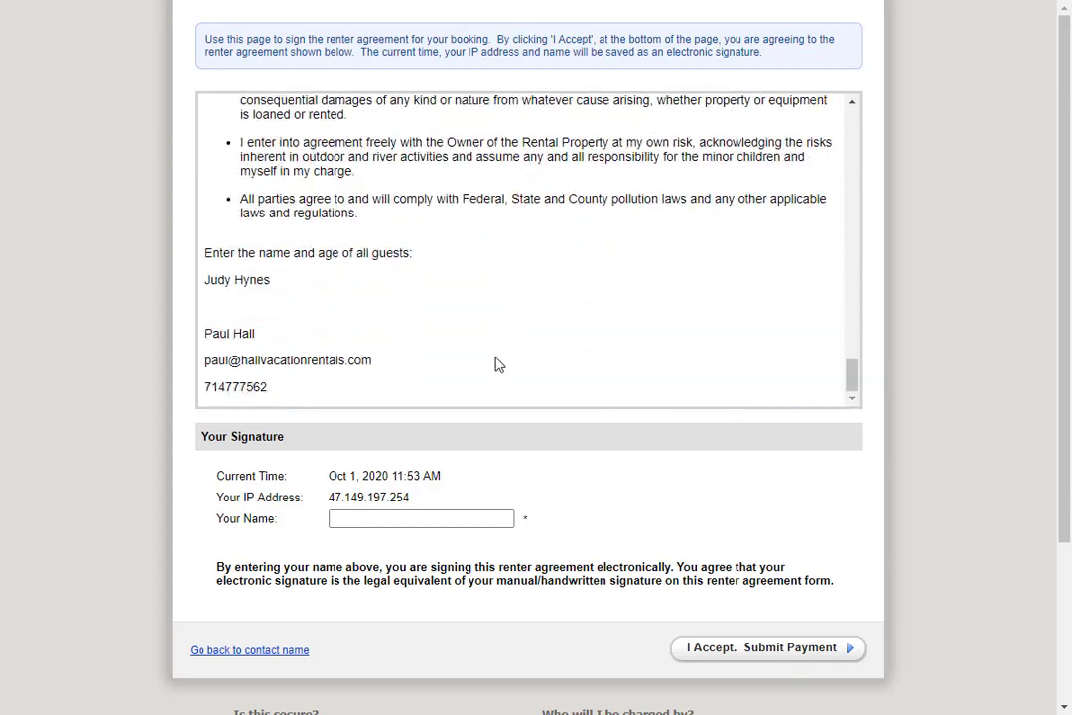
click(457, 518)
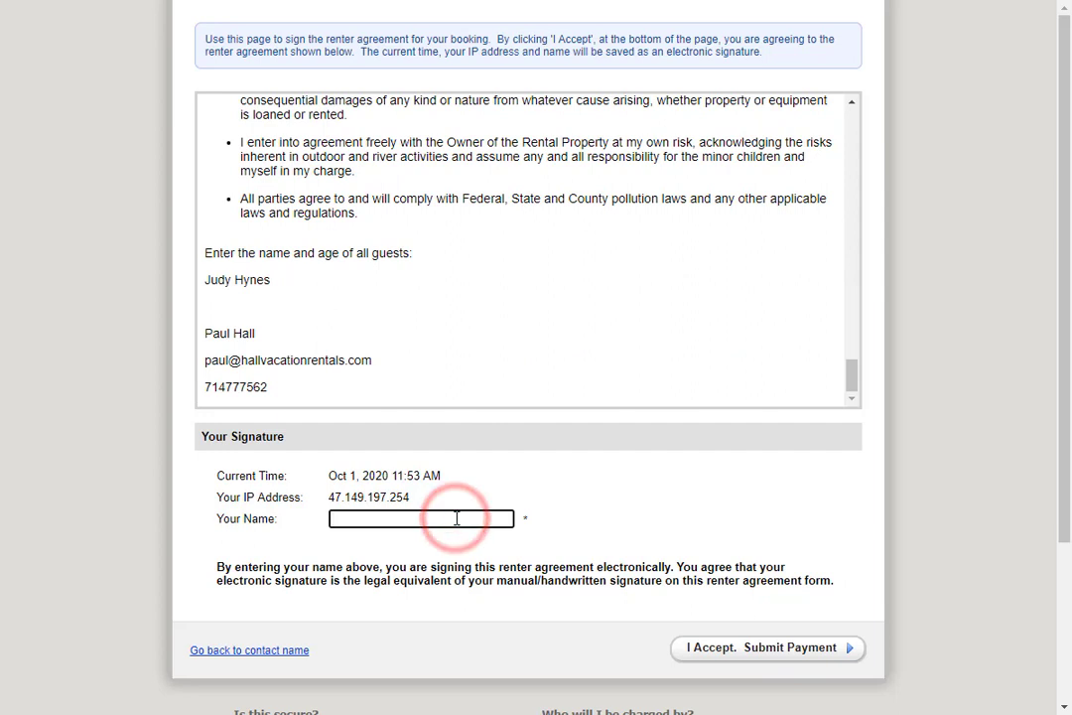
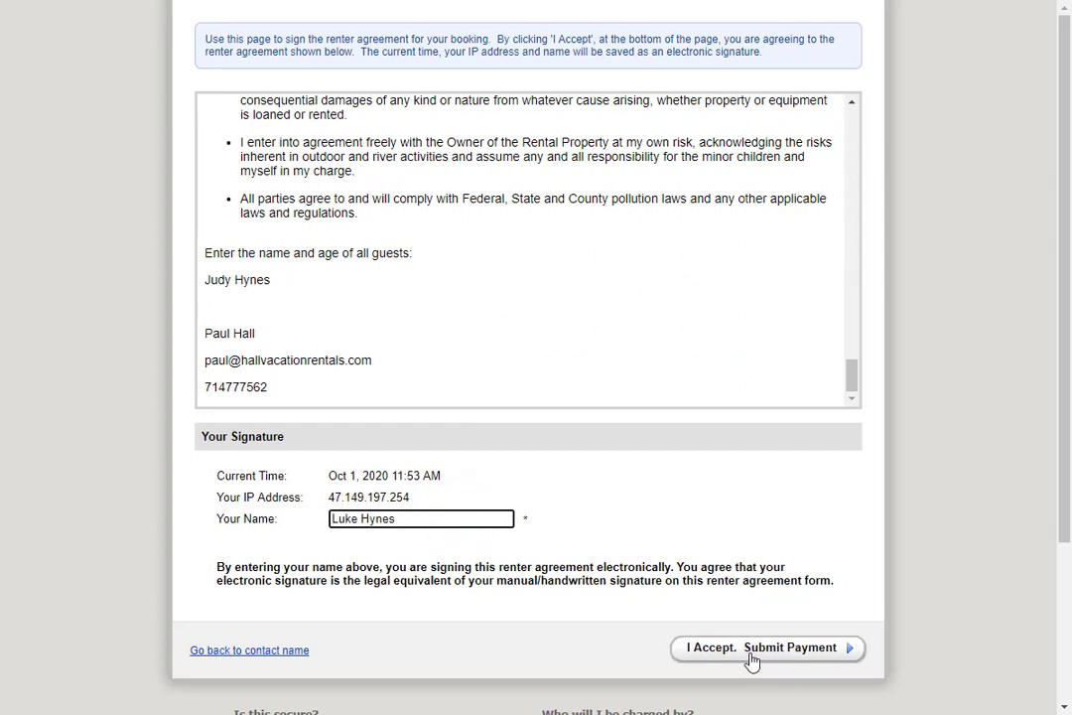
click(766, 661)
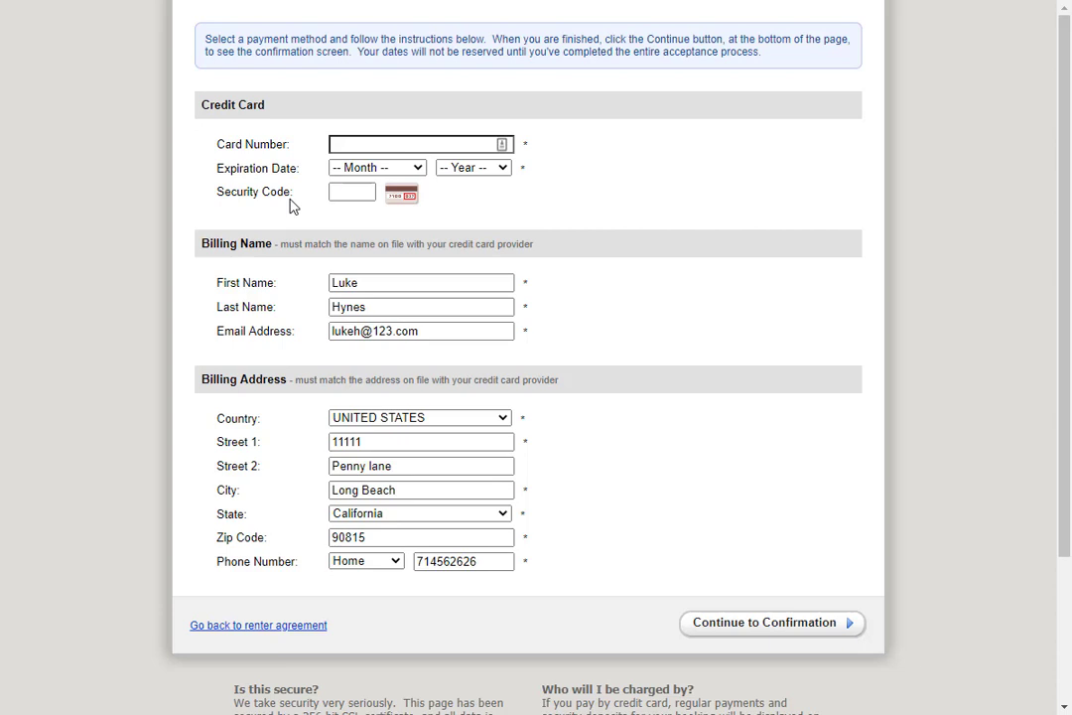
- Enter the guest's card number, expiry 01 - January 2026, and the card security code
click(407, 144)
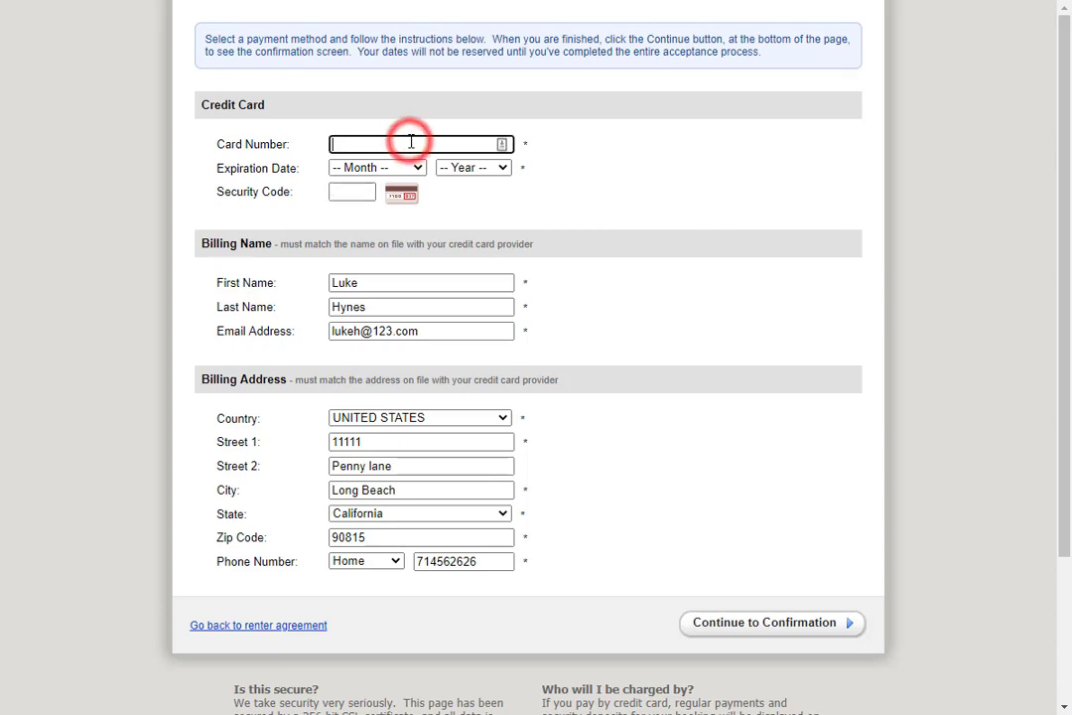
click(383, 167)
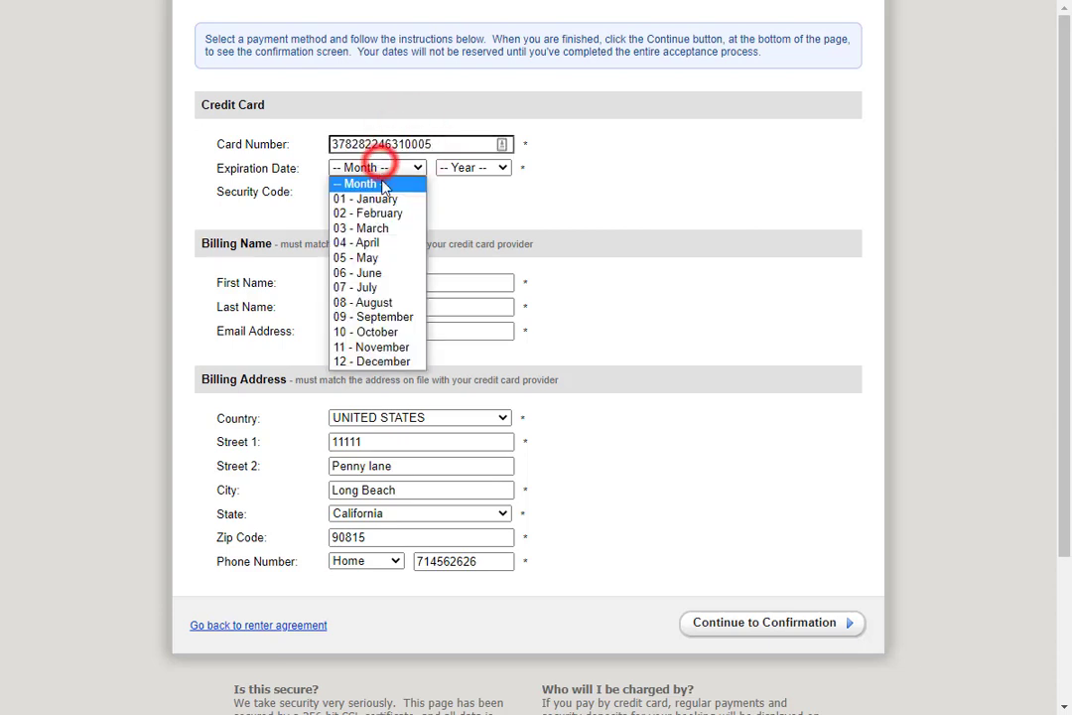
click(390, 198)
click(478, 171)
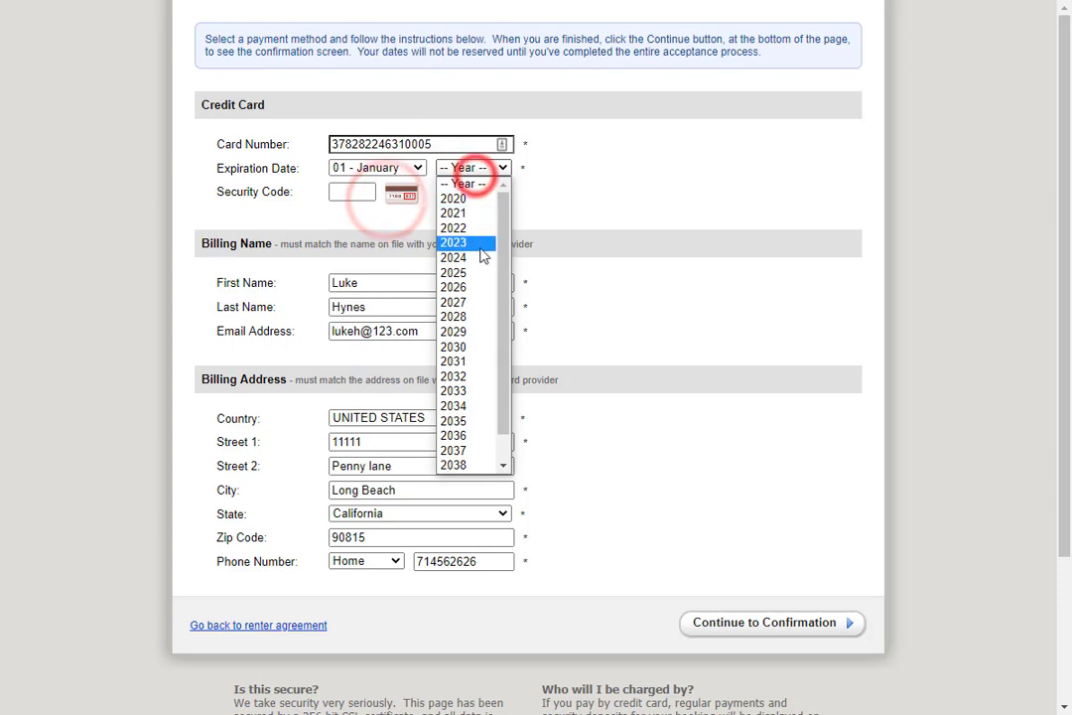
click(472, 286)
click(355, 192)
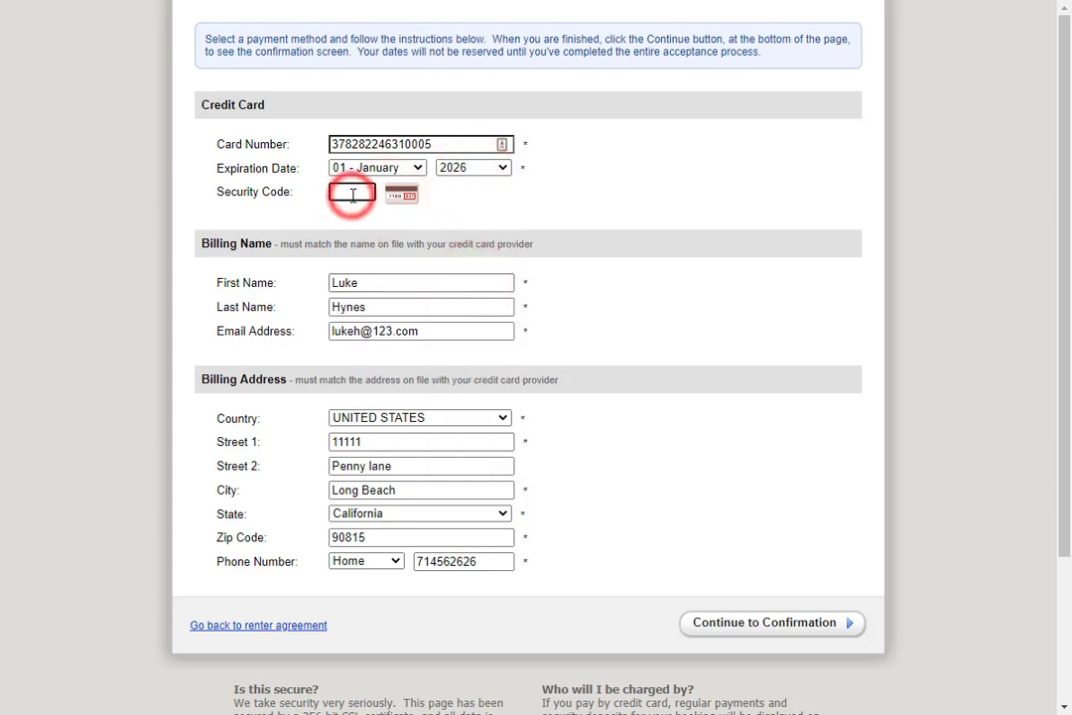
text(123)
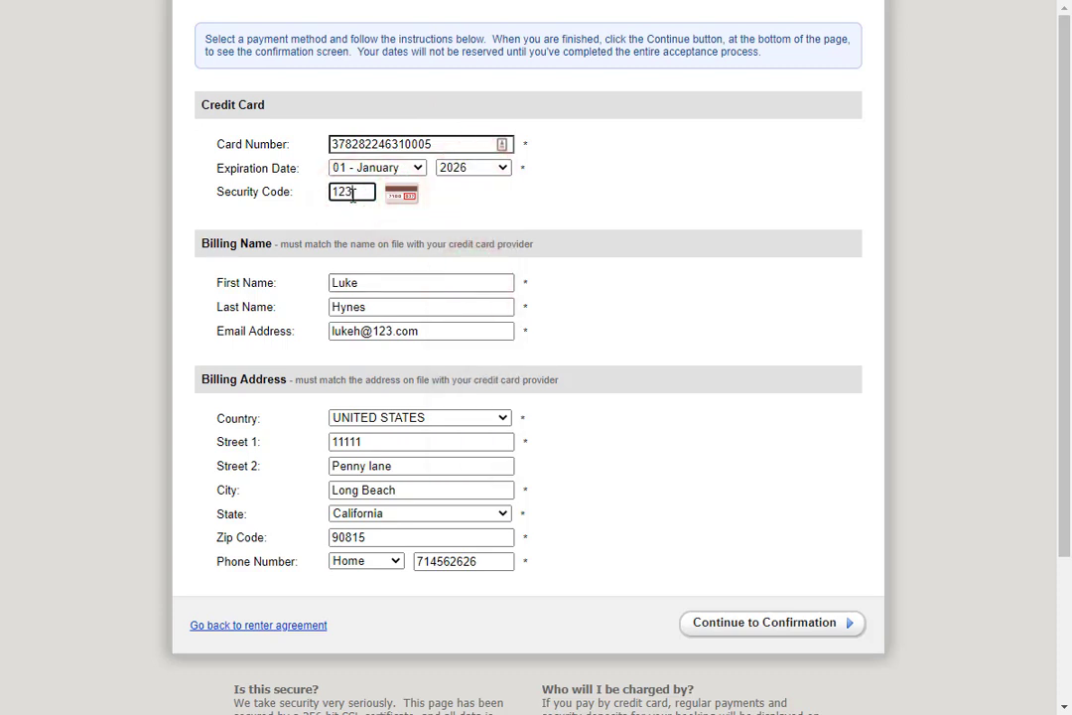
text(4)
- Continue to confirmation, dismiss Chrome's save-card prompt, and finalize the $1,050.00 payment
click(787, 623)
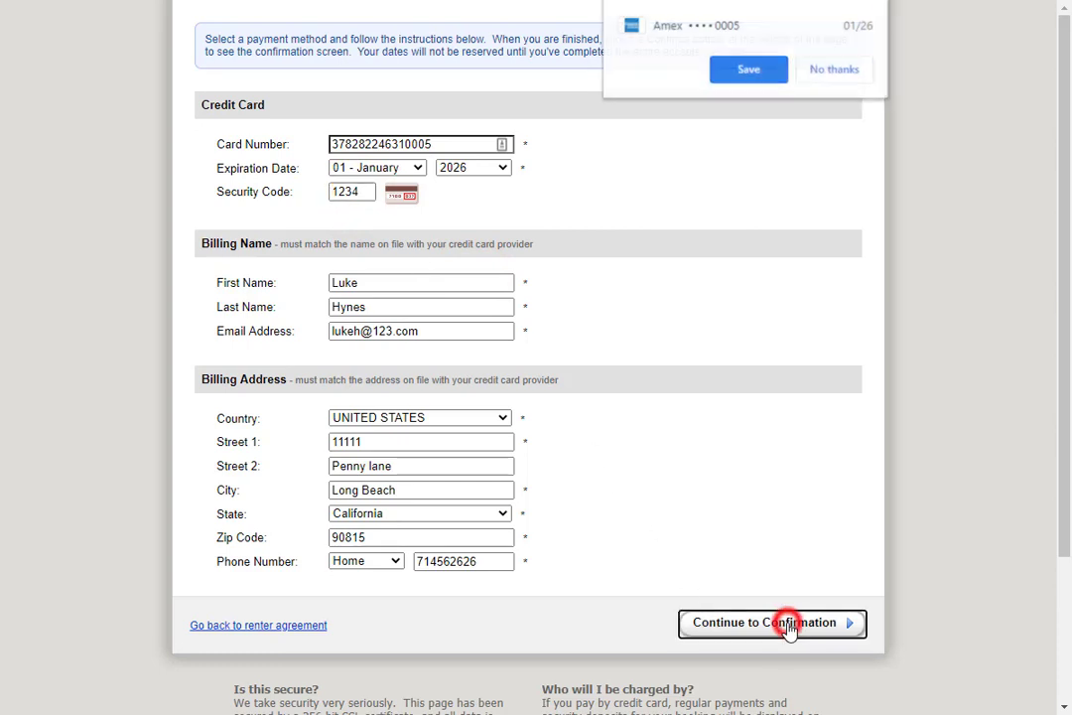
click(835, 69)
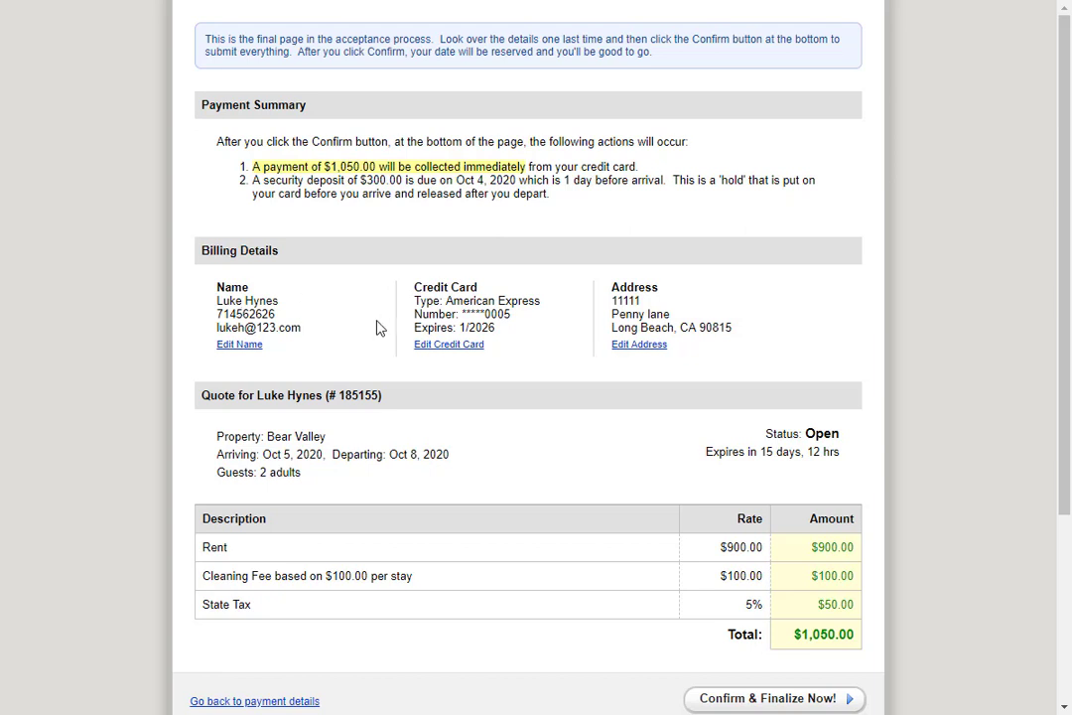
click(807, 700)
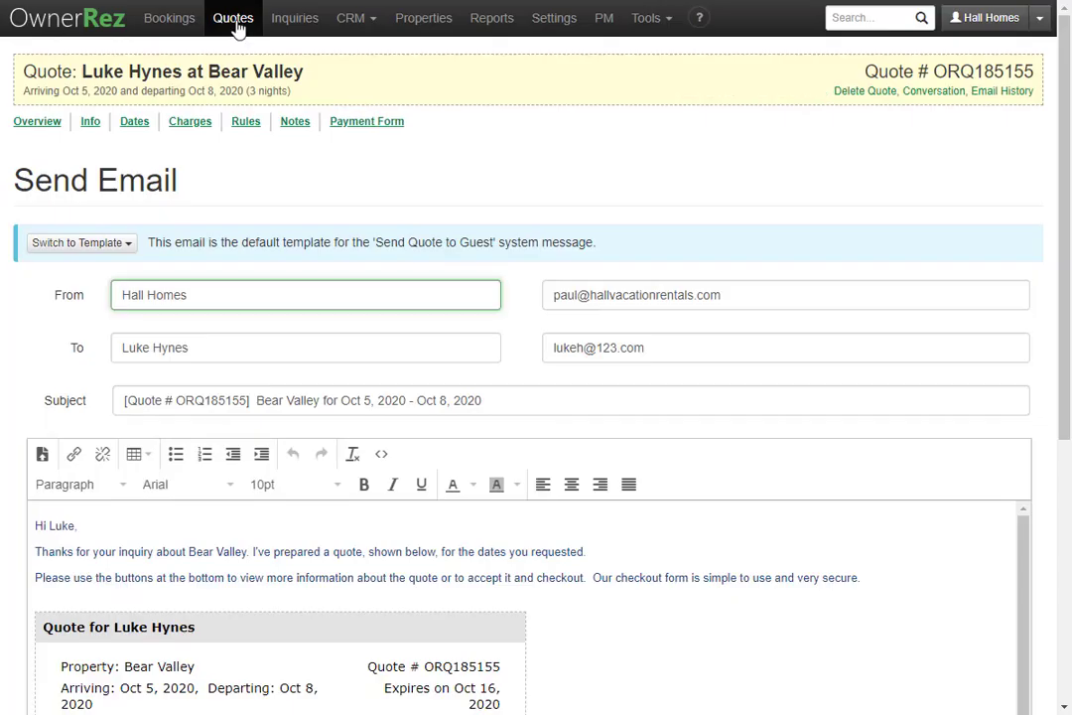
- Open the new Bear Valley booking's signed Rental Agreement on its Legal tab, then return to Quotes
click(179, 18)
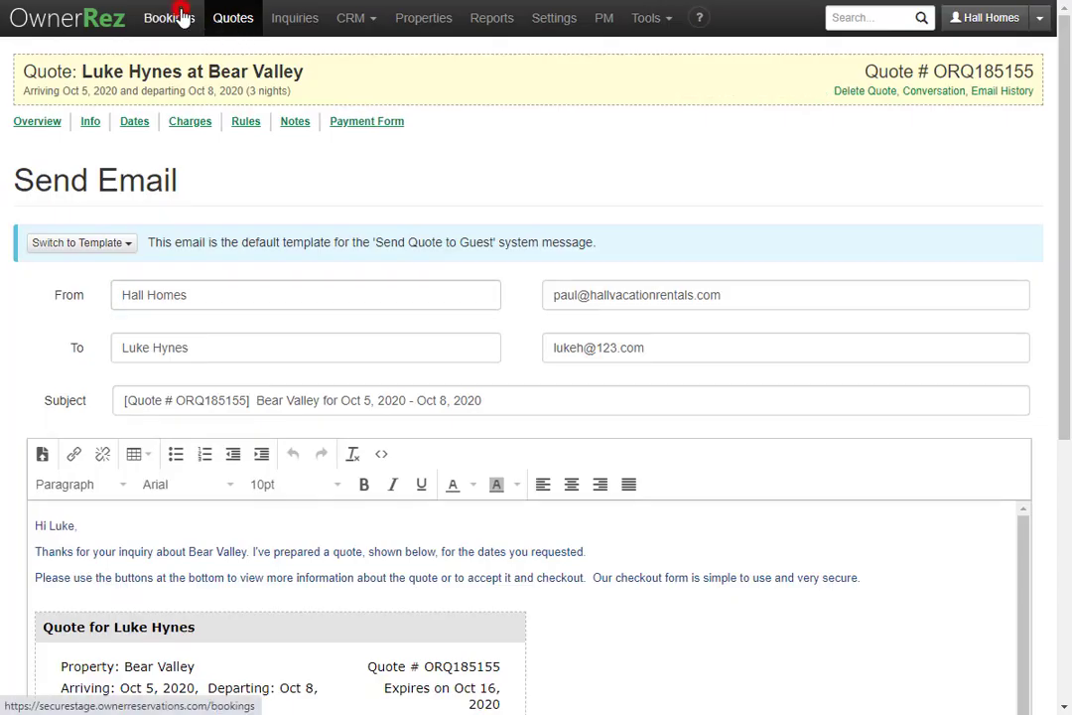
mouse_move(351, 180)
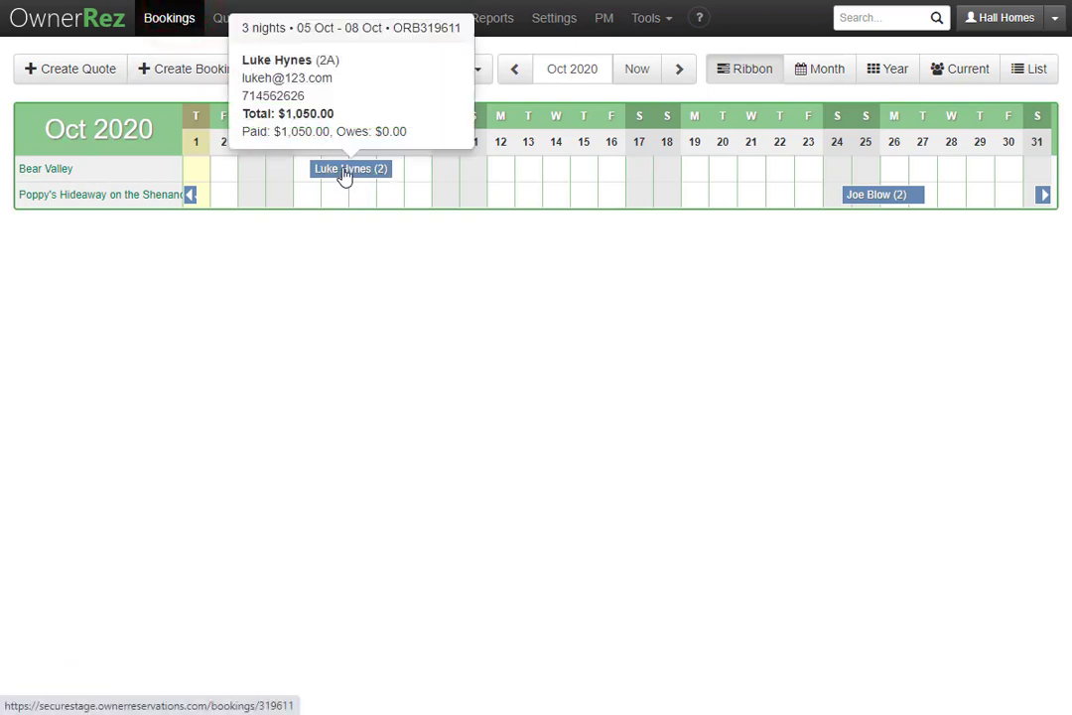
click(373, 171)
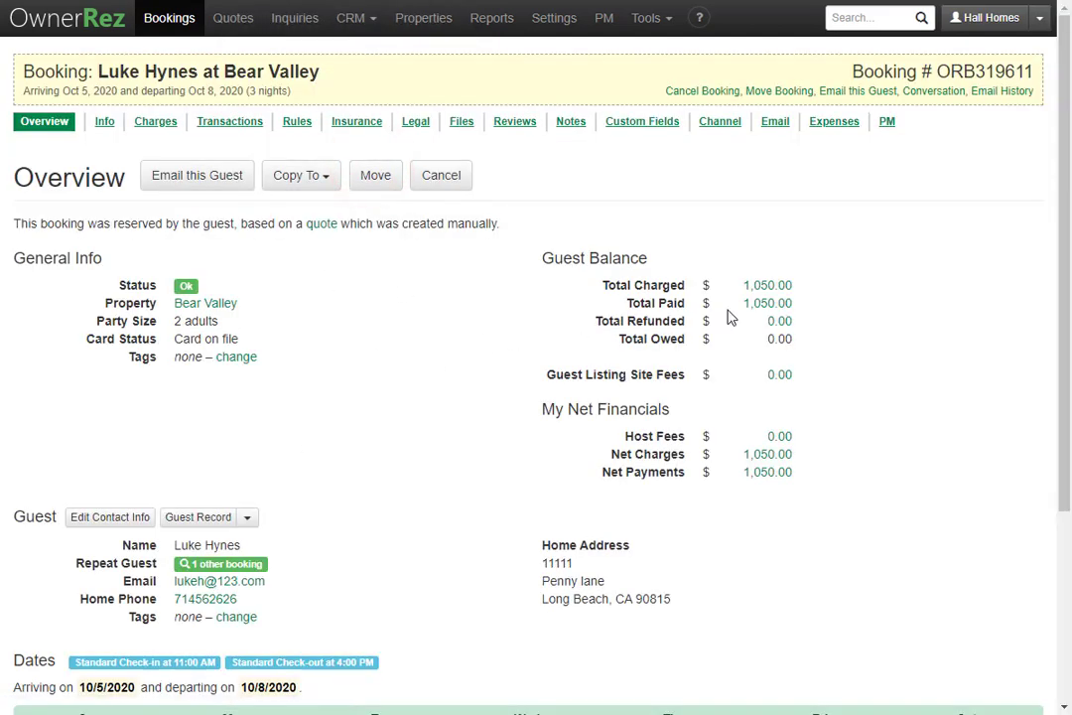
click(417, 123)
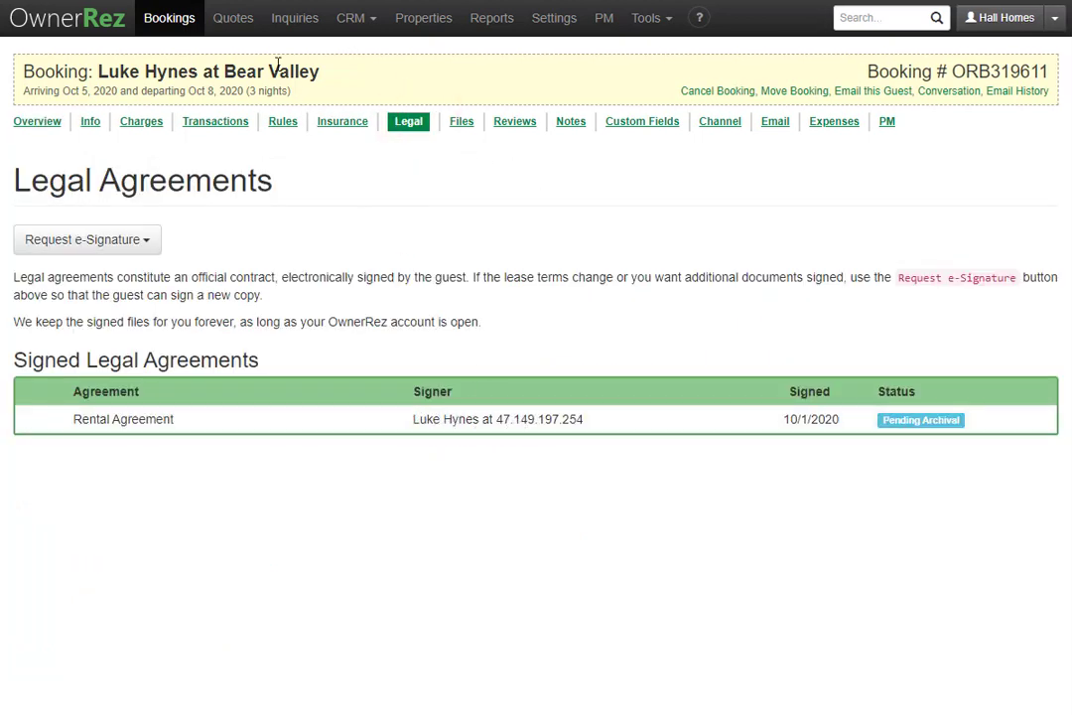
click(236, 21)
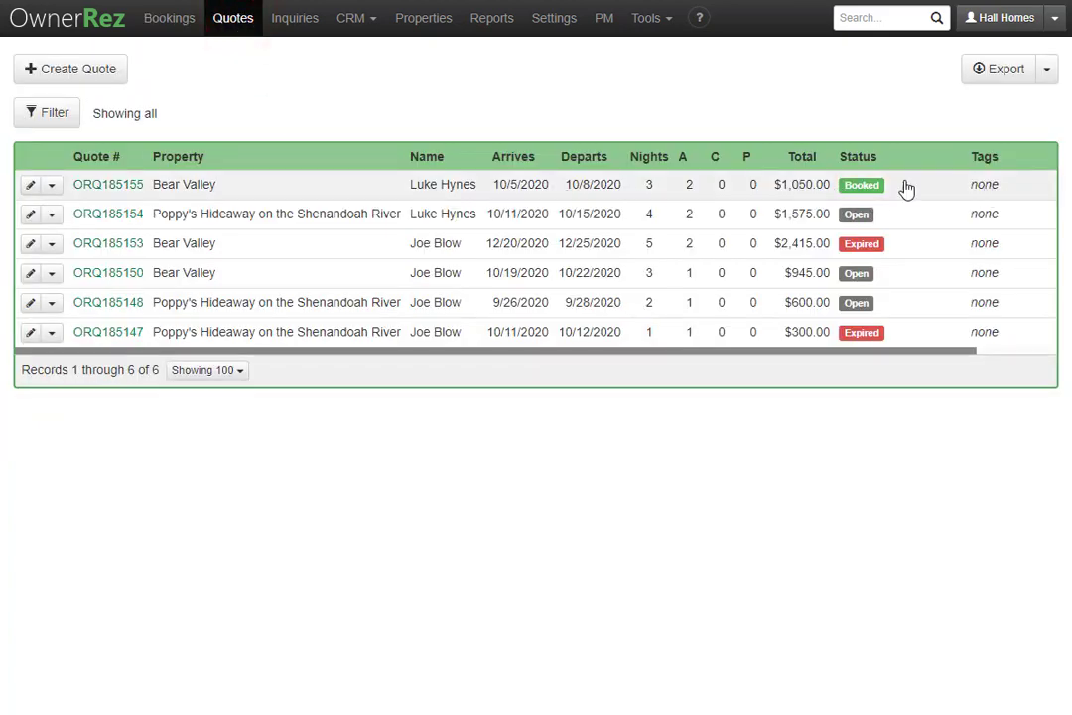
click(243, 191)
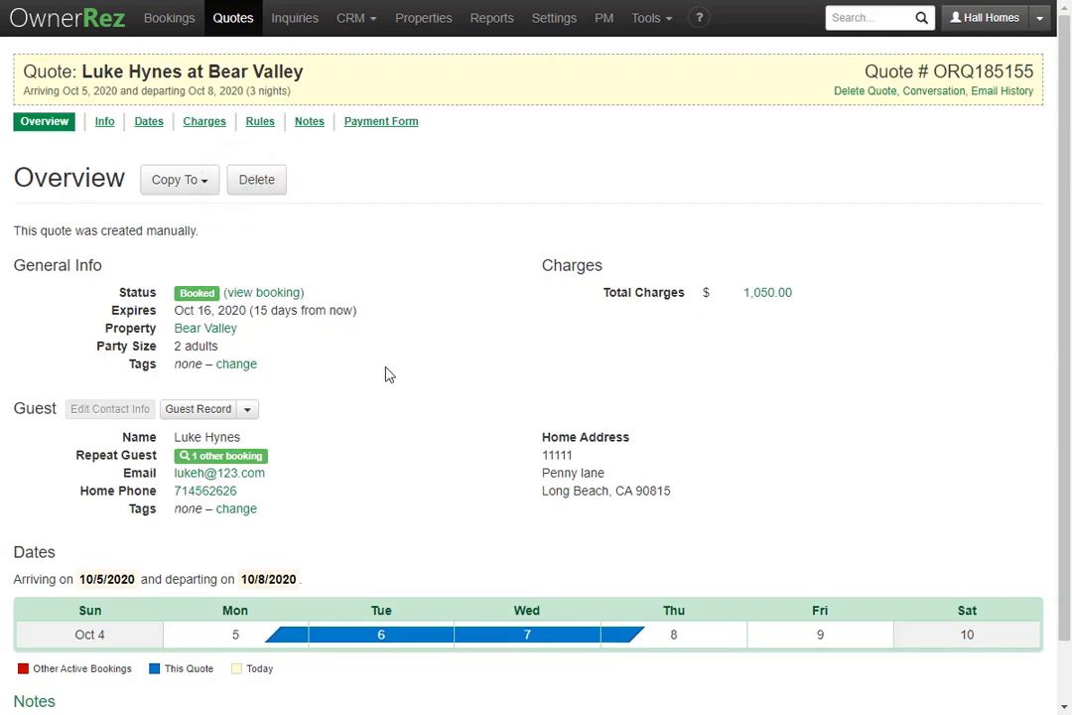
click(213, 133)
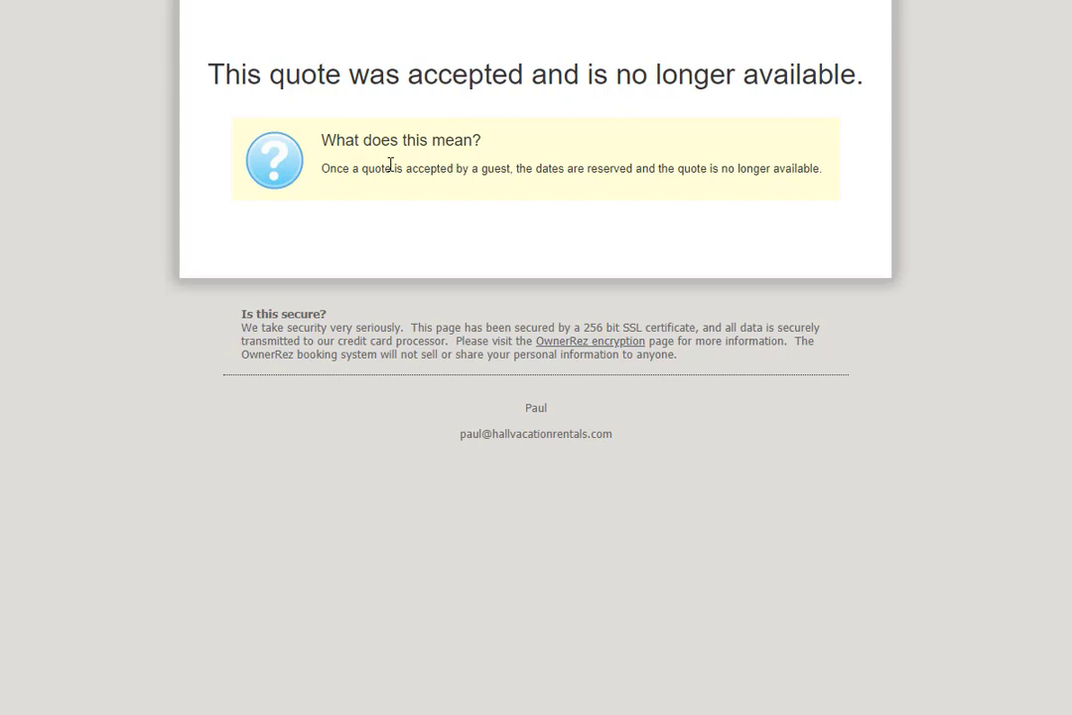
key(alt+Left)
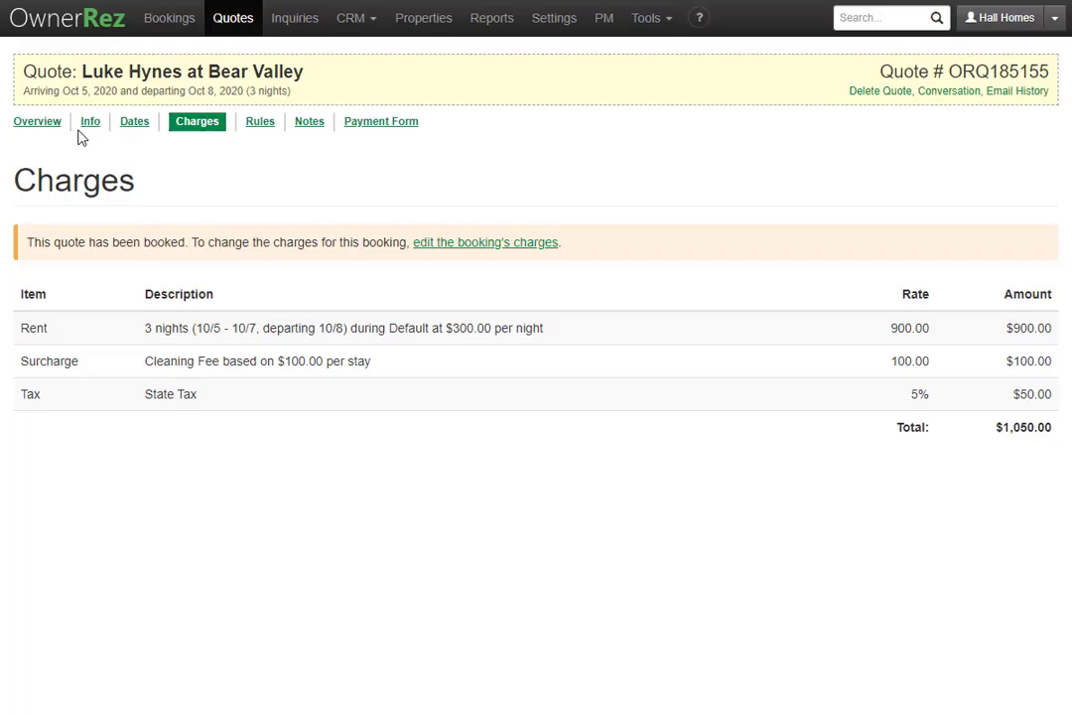
click(35, 124)
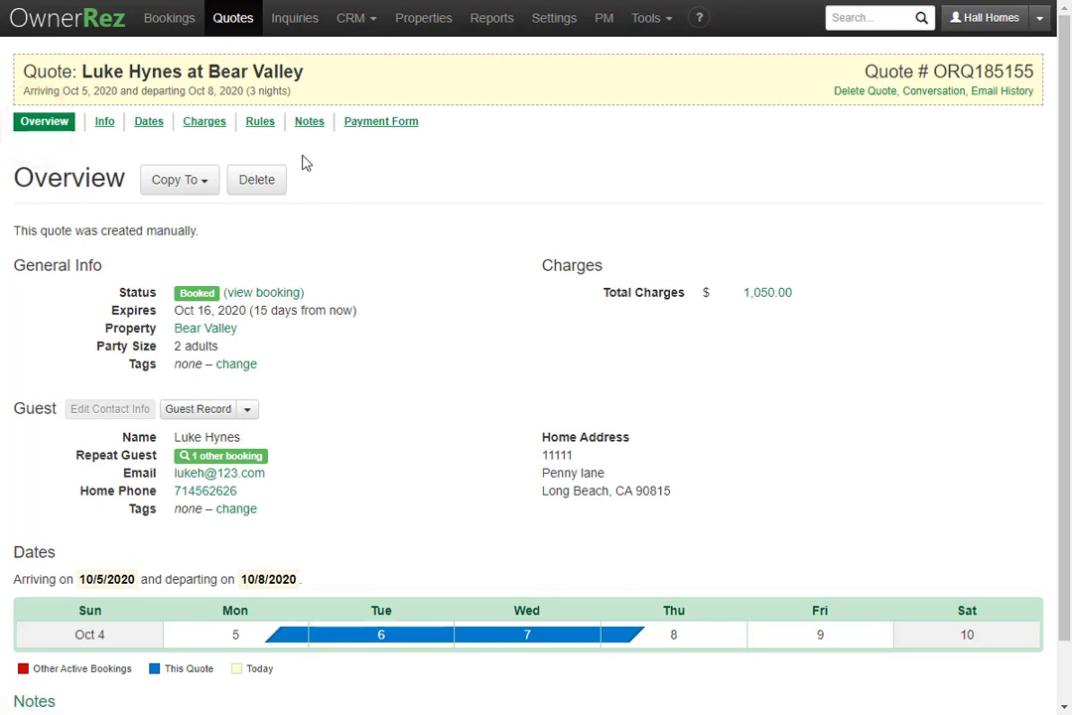
click(223, 22)
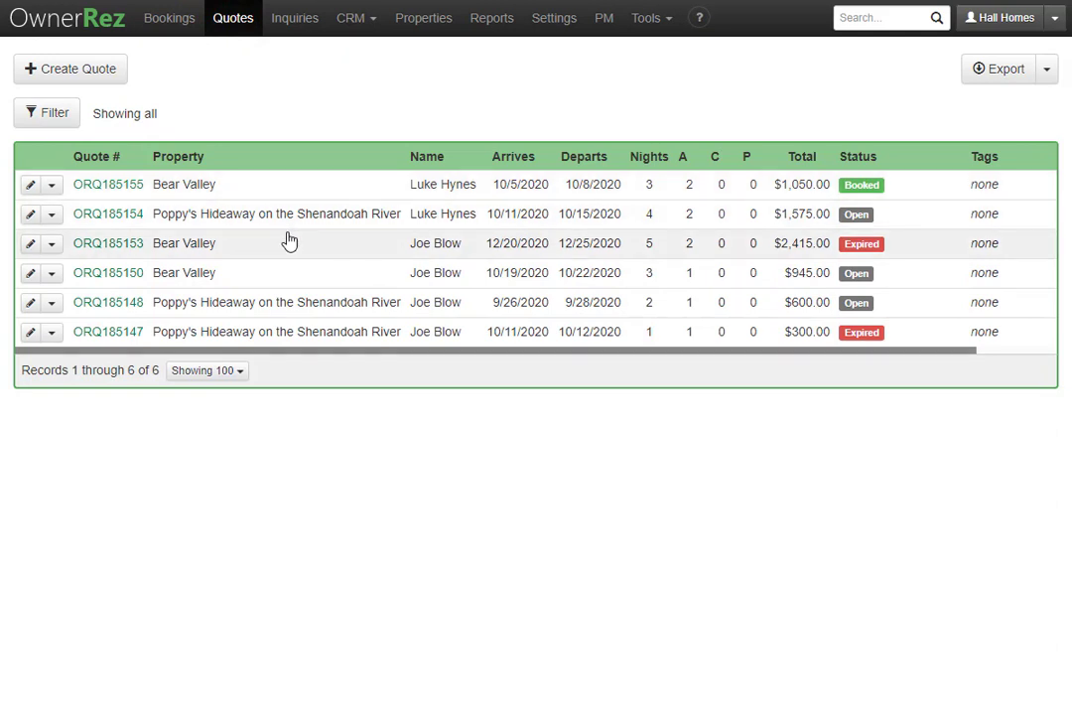
click(50, 117)
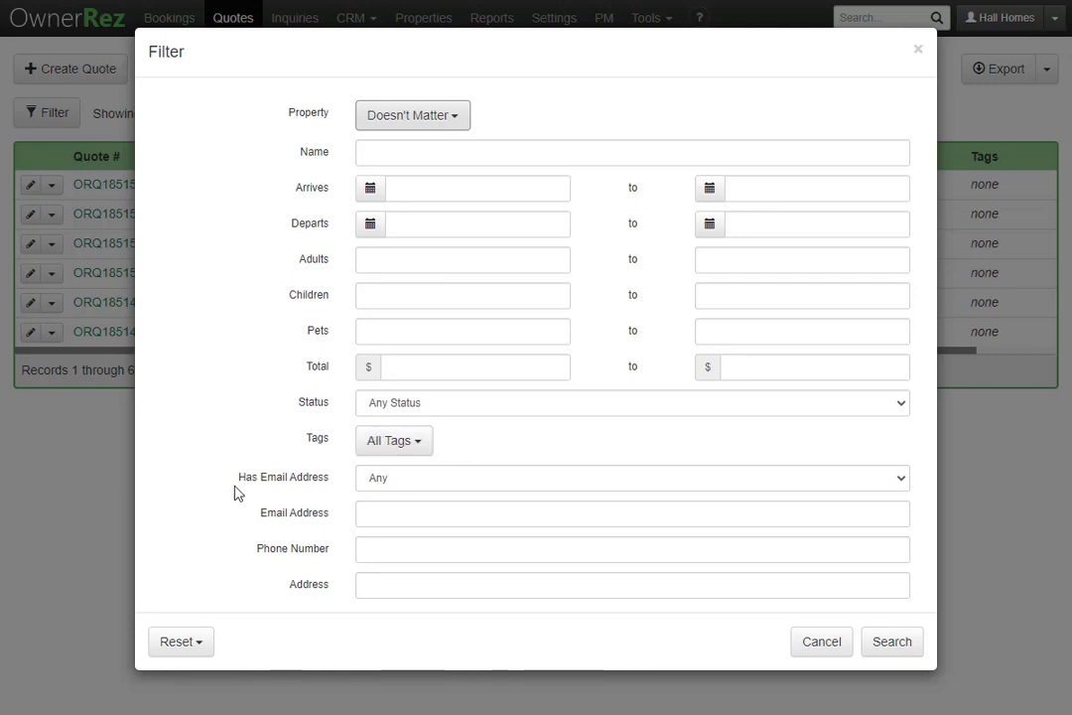
click(388, 479)
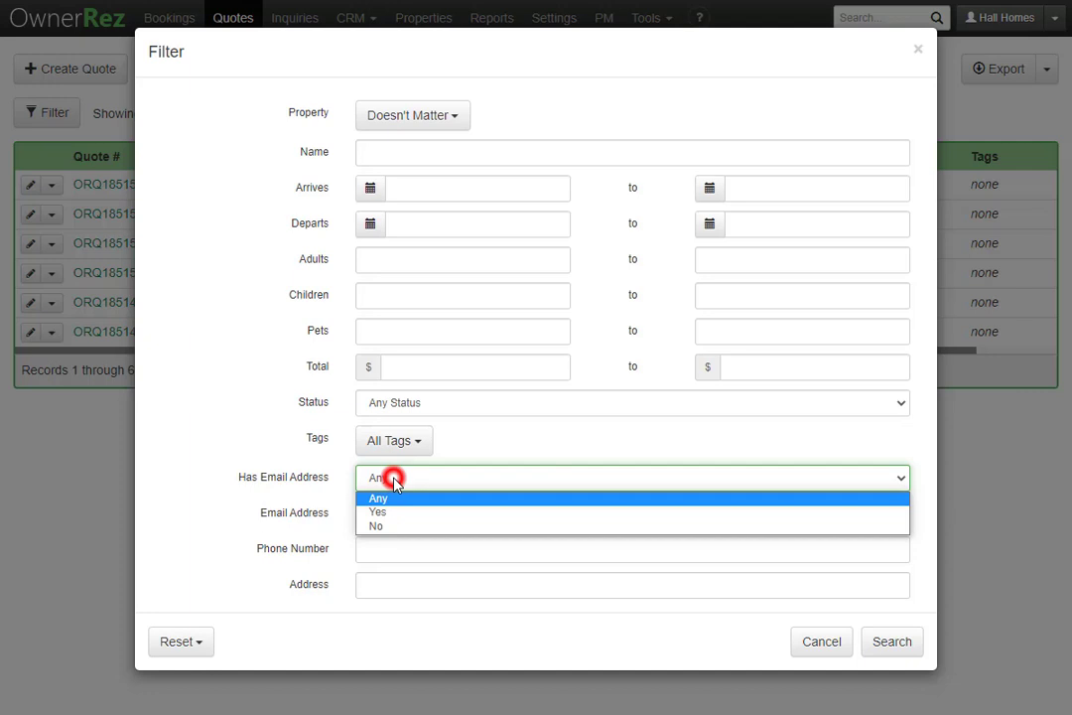
click(250, 471)
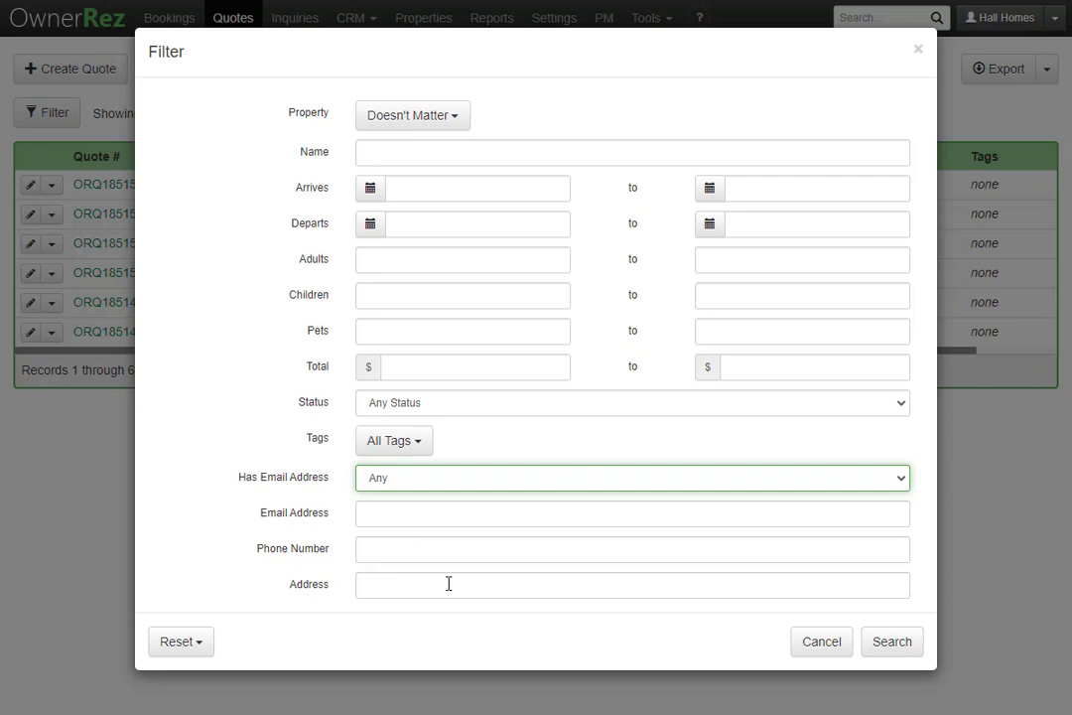
click(816, 643)
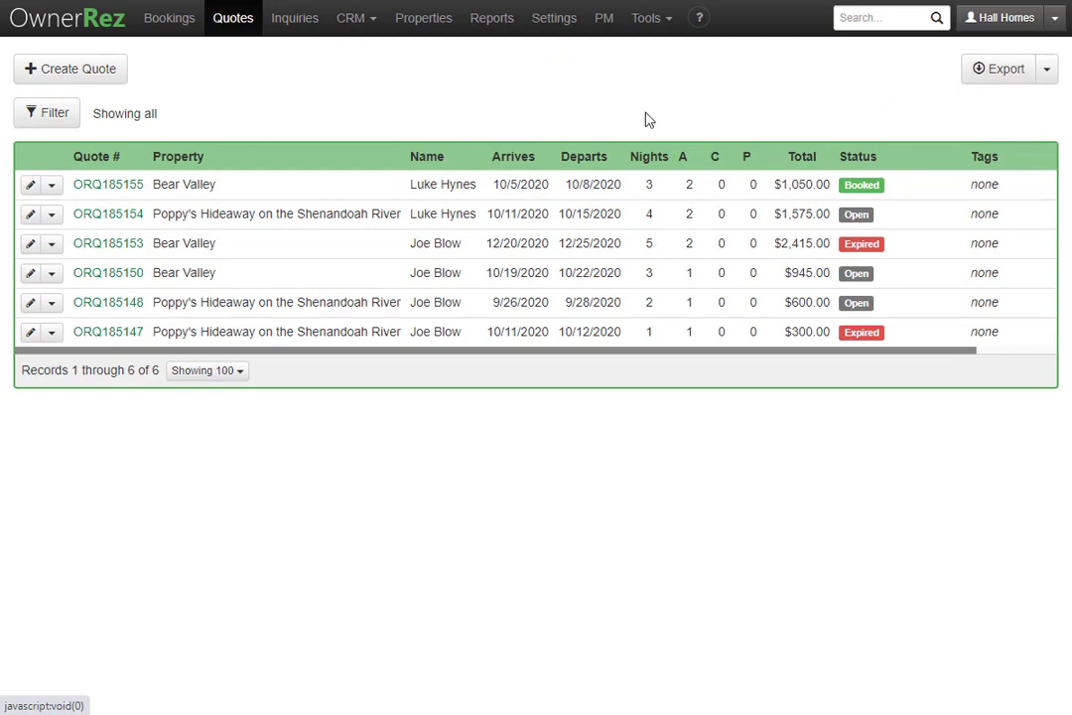
- Open the Oct 24–27 Poppy's Hideaway booking's Legal Agreements, showing none signed
click(166, 28)
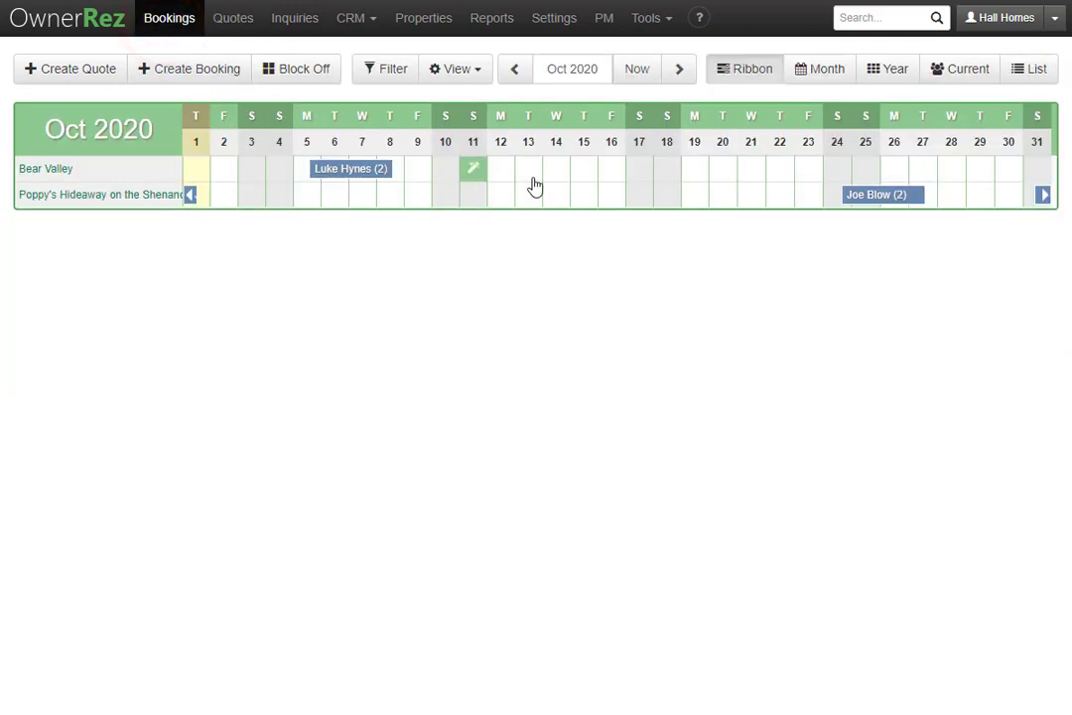
mouse_move(892, 201)
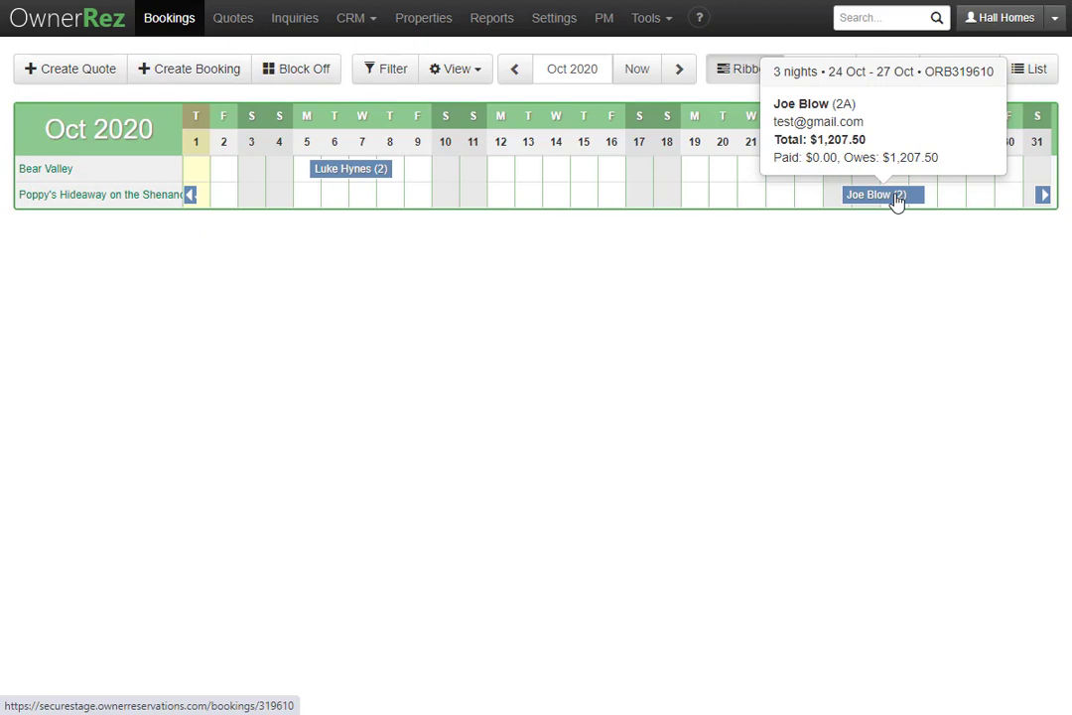
click(891, 195)
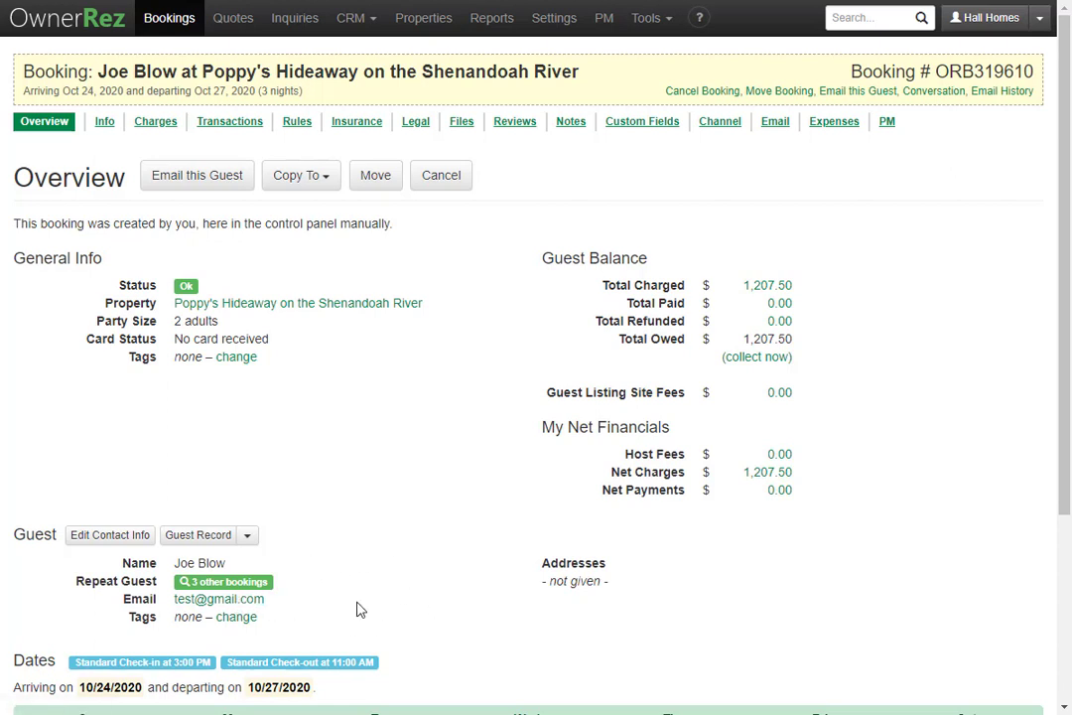
click(415, 118)
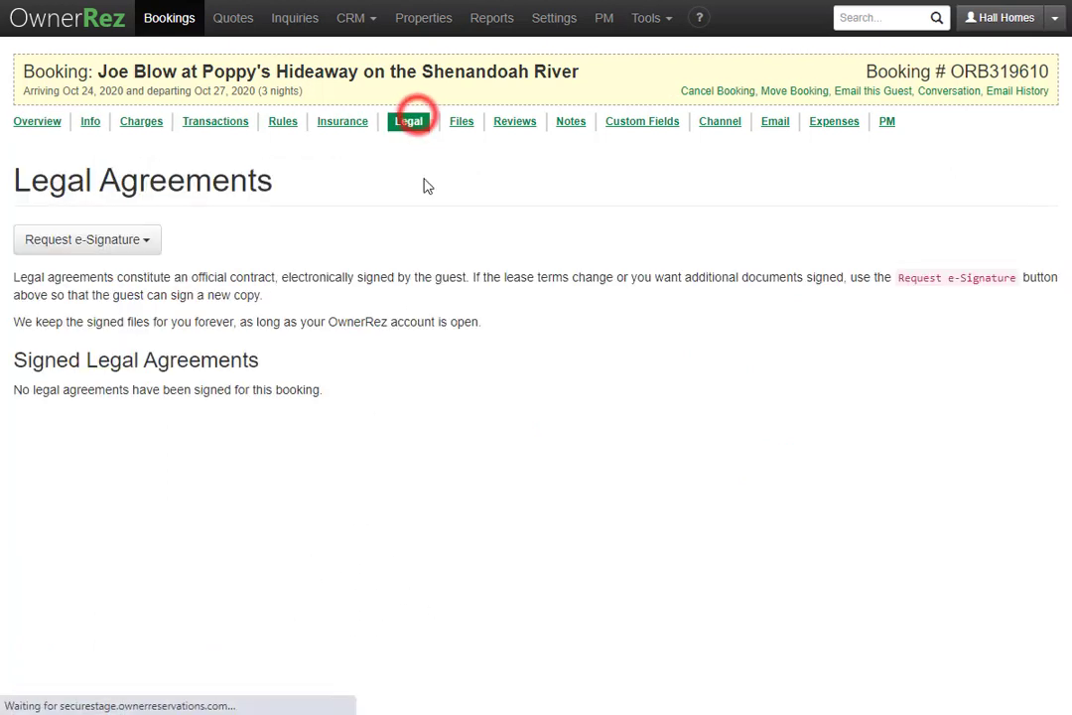